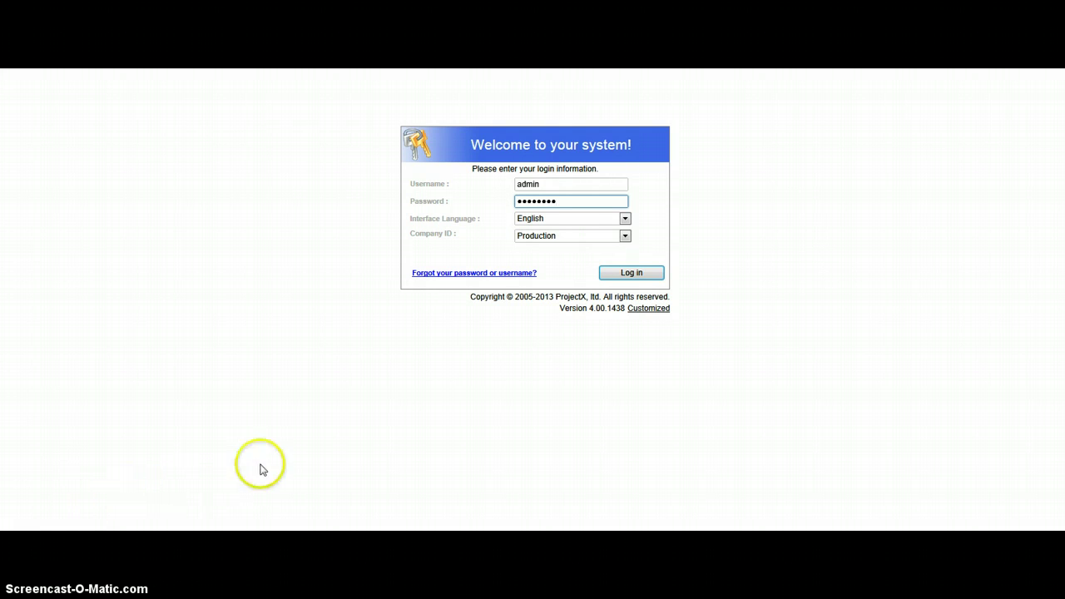
# Log in to the Production company and open the Companies management screen.
pyautogui.click(634, 280)
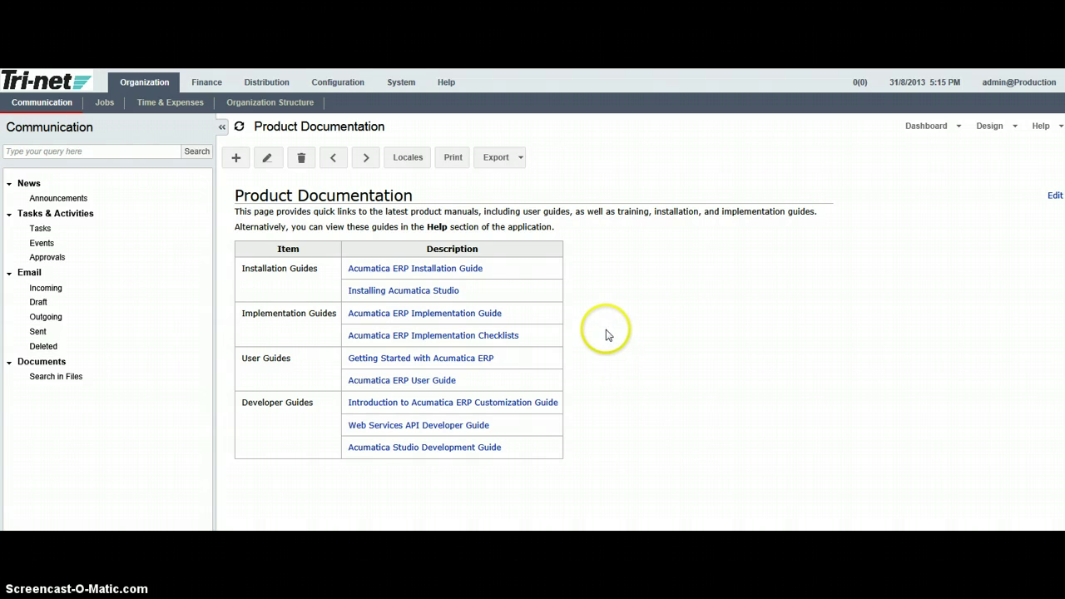
pyautogui.click(398, 83)
pyautogui.click(50, 257)
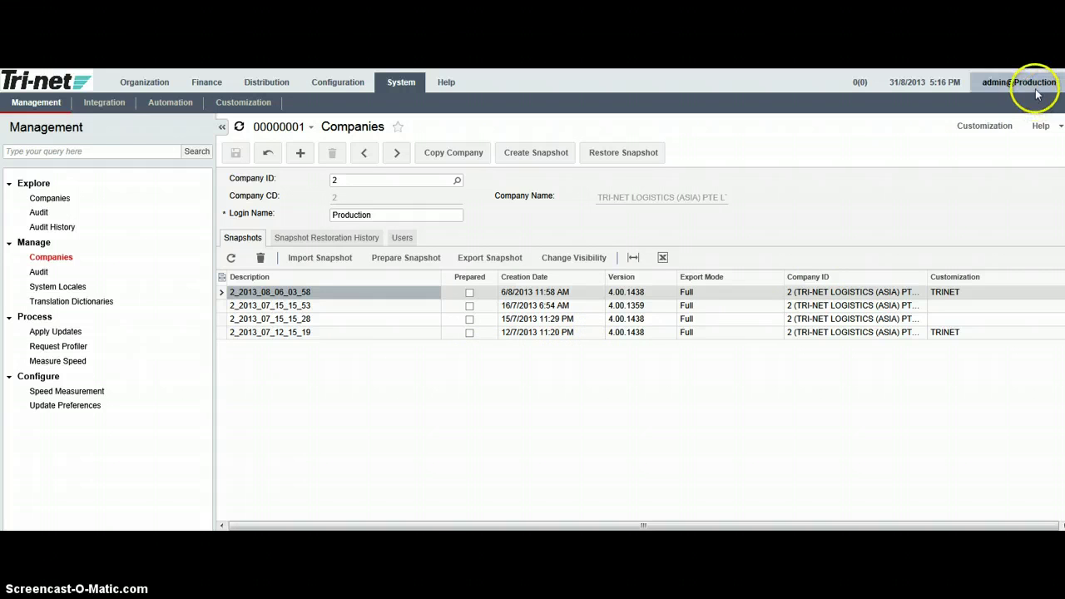
# Check the installed version and customization in the About Acumatica information, and close it.
pyautogui.click(1059, 126)
pyautogui.click(974, 221)
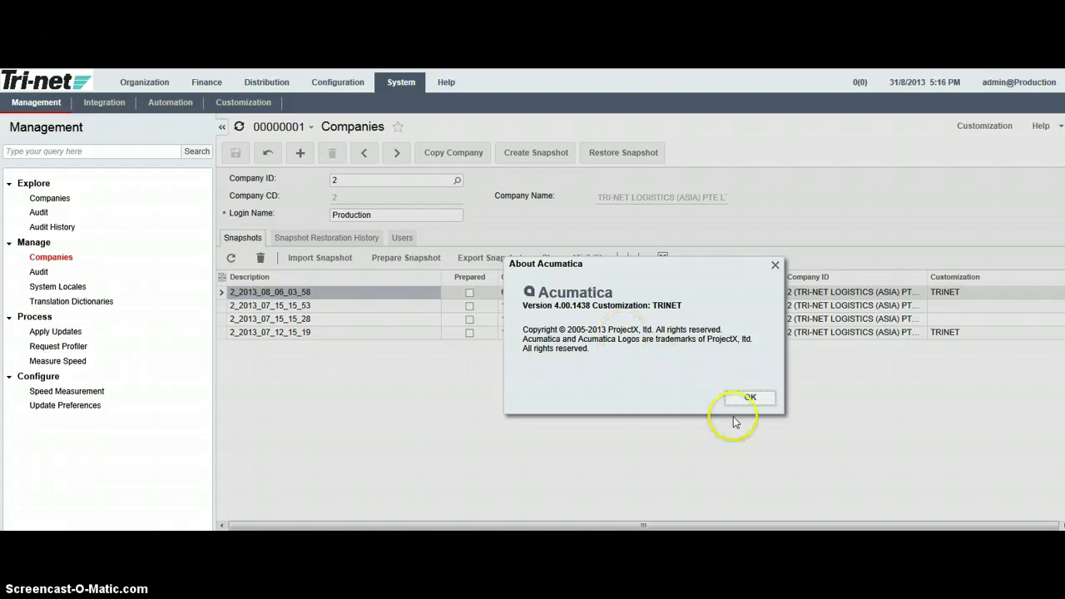
pyautogui.click(751, 399)
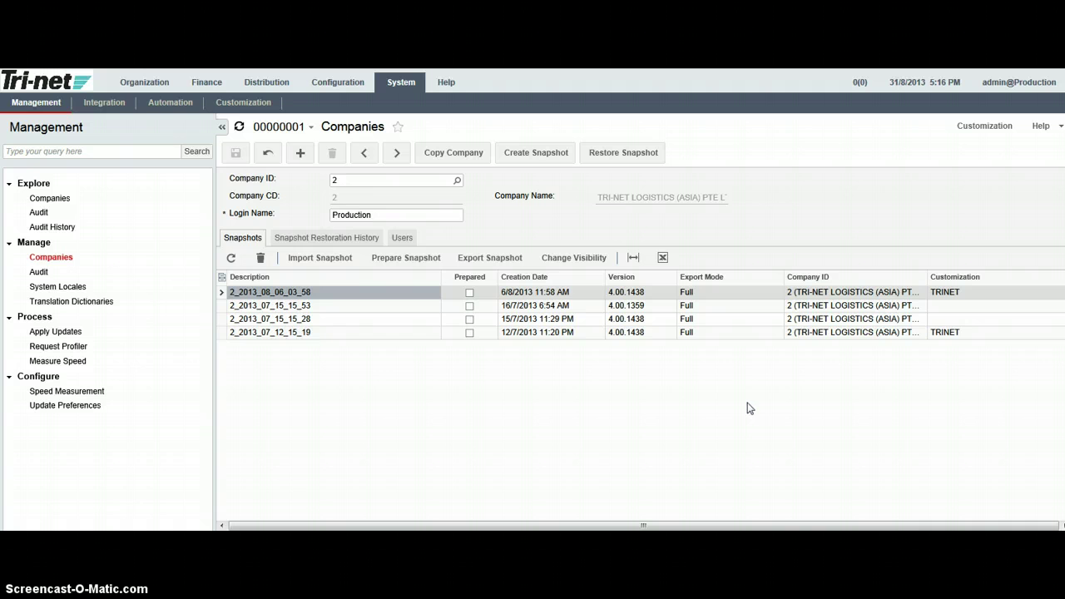
# Create a snapshot of the Production company in Full export mode with customization included and data not prepared for export.
pyautogui.click(519, 161)
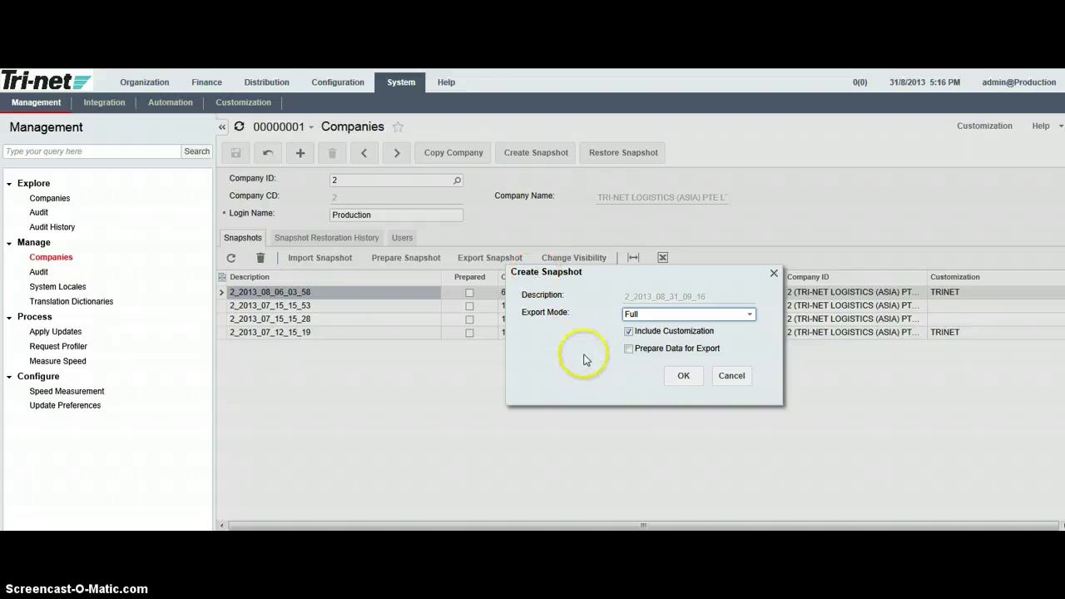
pyautogui.click(751, 314)
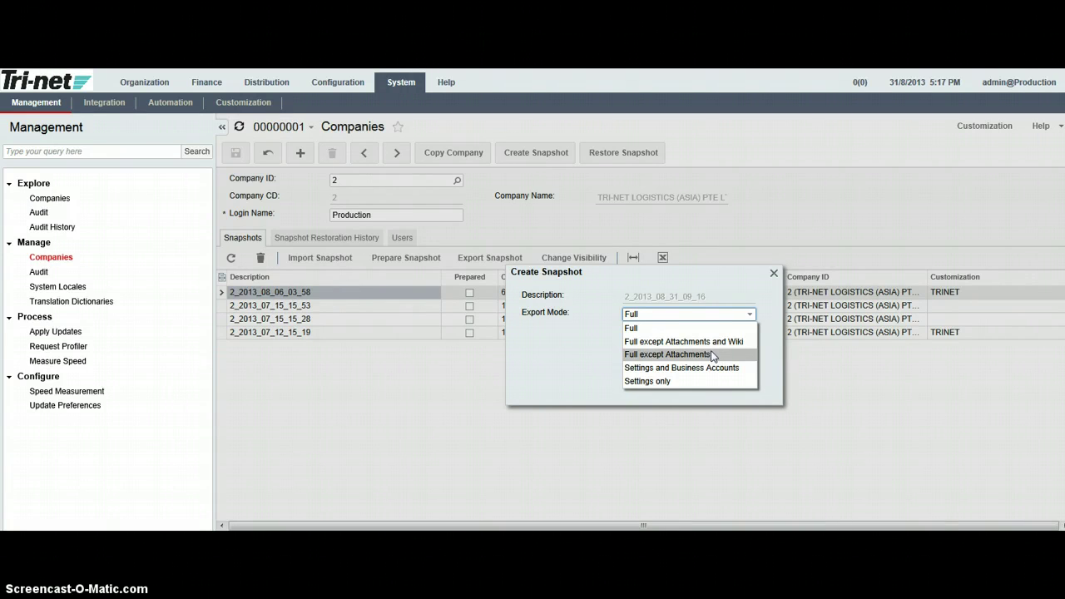
pyautogui.click(702, 342)
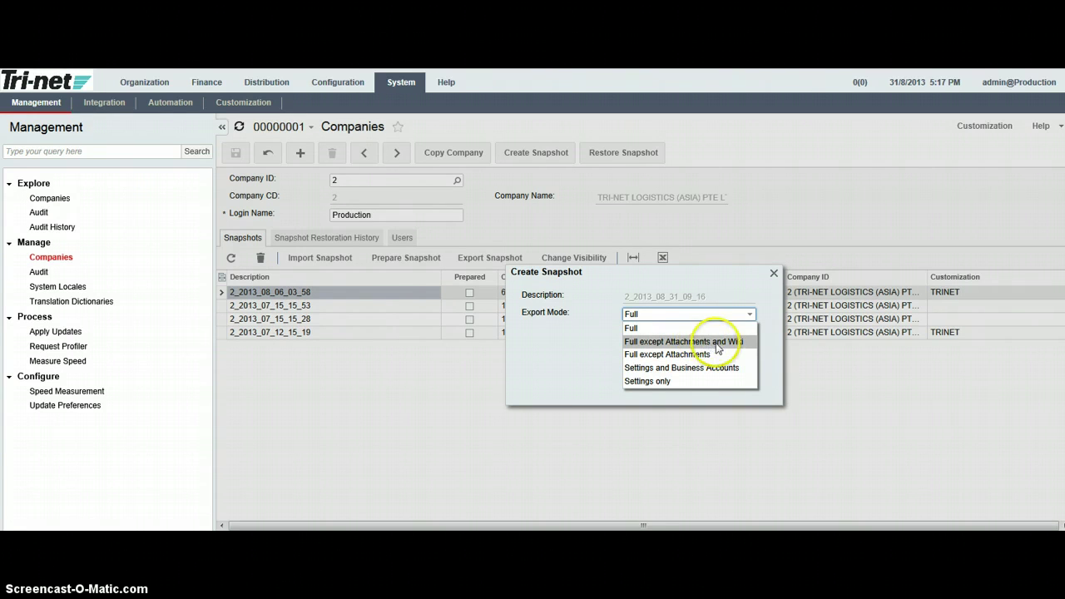
pyautogui.click(671, 331)
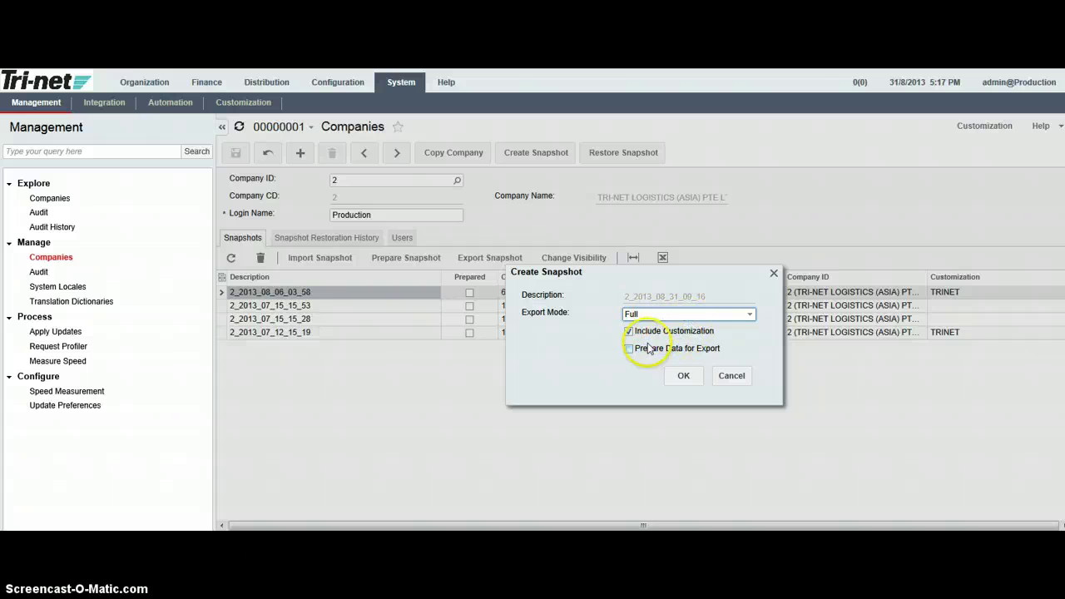
pyautogui.click(629, 331)
pyautogui.click(629, 333)
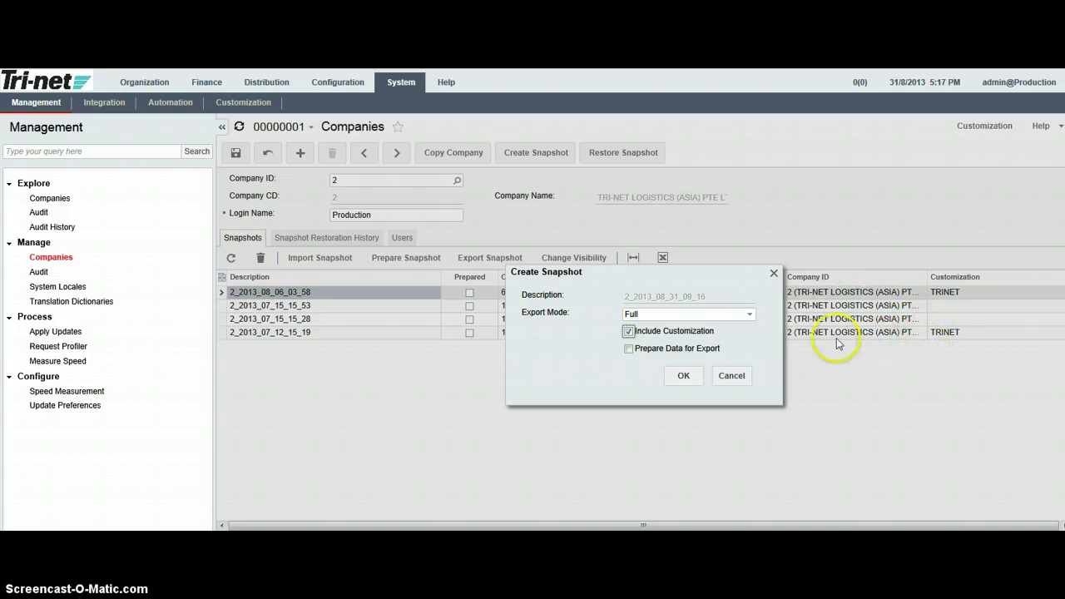
pyautogui.click(630, 349)
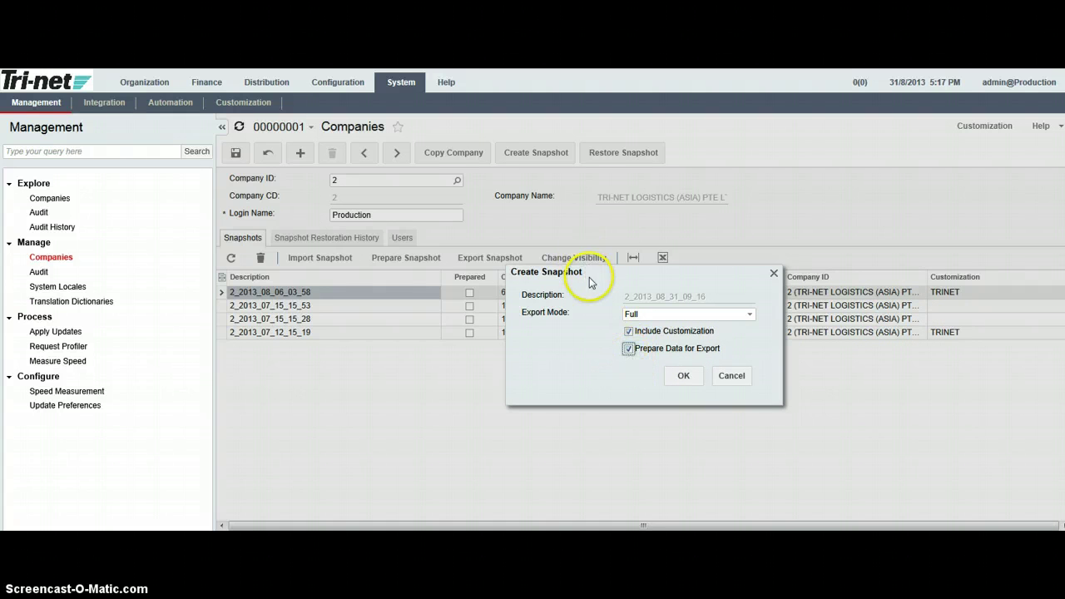
pyautogui.moveTo(589, 283); pyautogui.dragTo(537, 353)
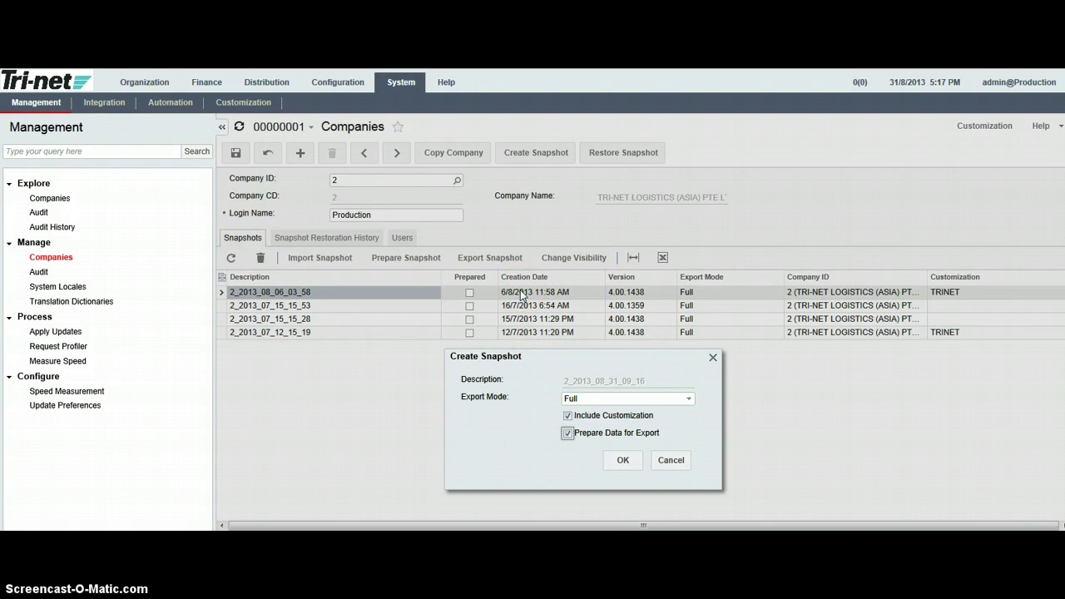
pyautogui.click(567, 433)
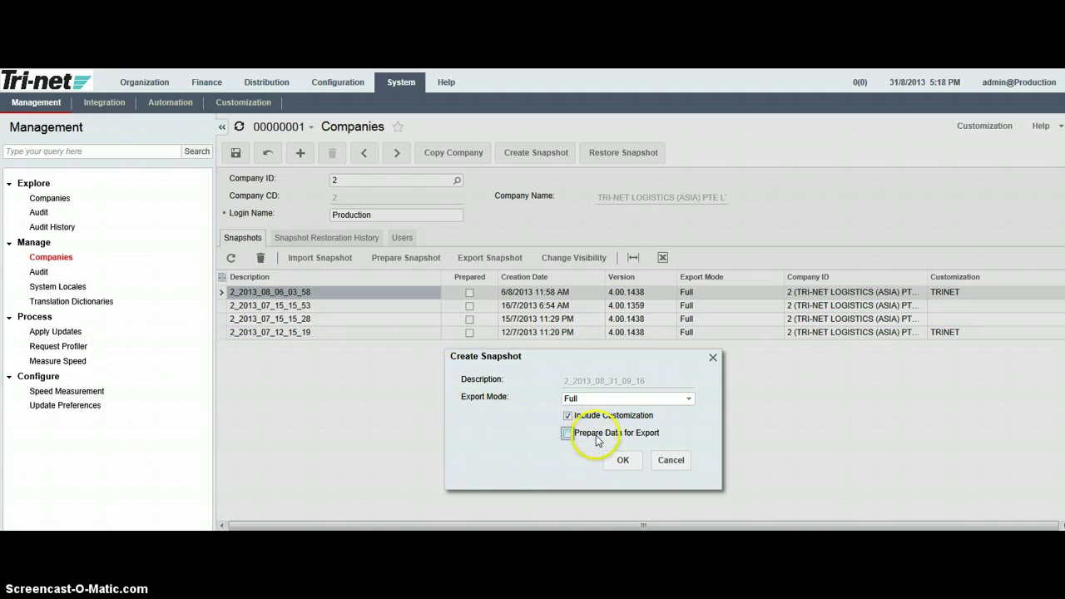
pyautogui.click(622, 463)
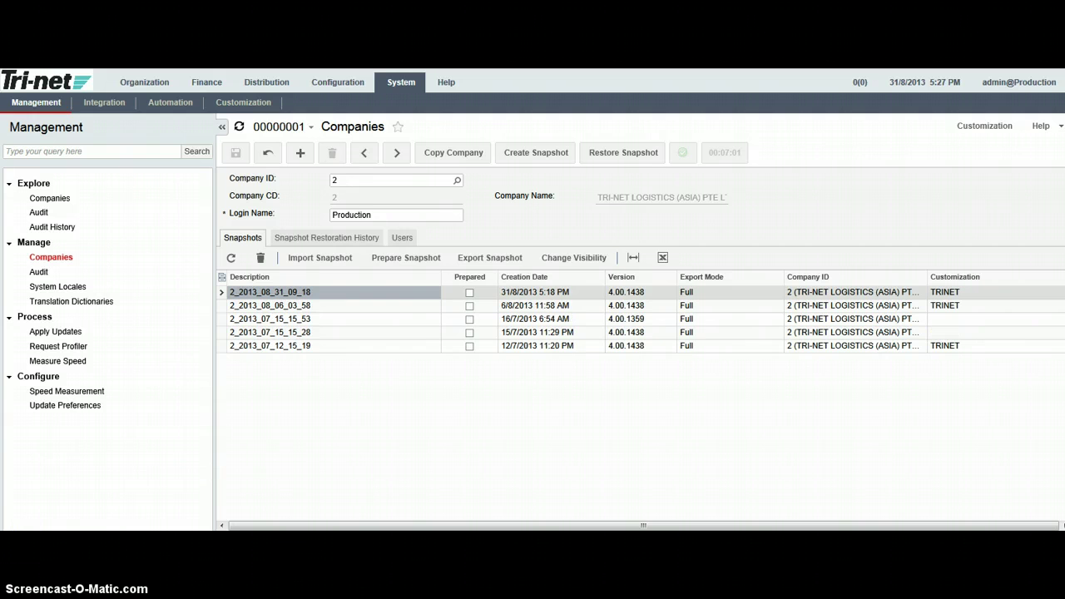
# Prepare the snapshot 2_2013_08_31_09_18 for export.
pyautogui.click(254, 462)
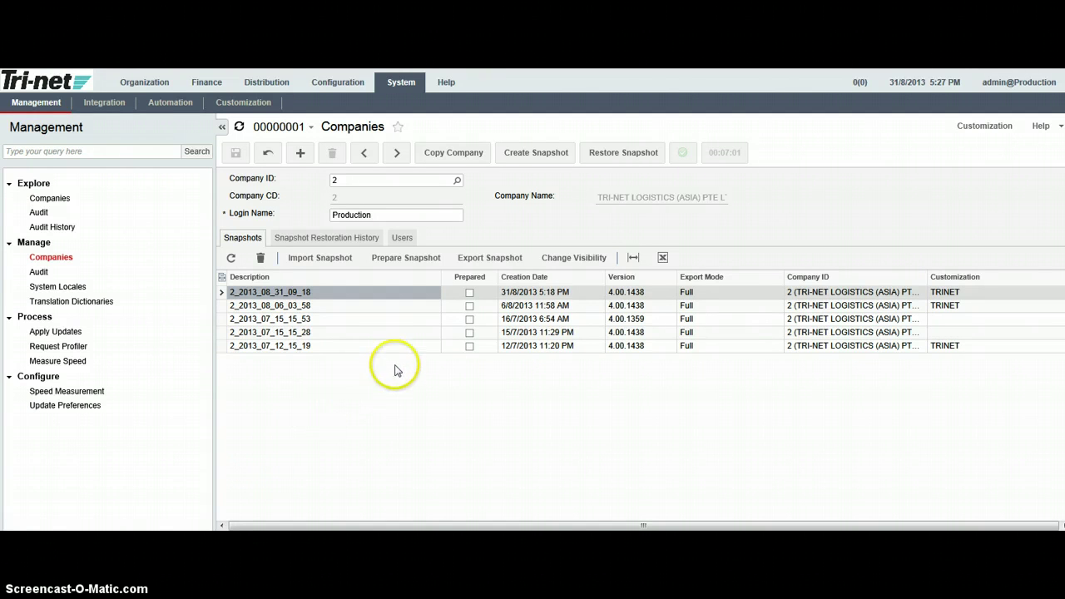
pyautogui.click(469, 294)
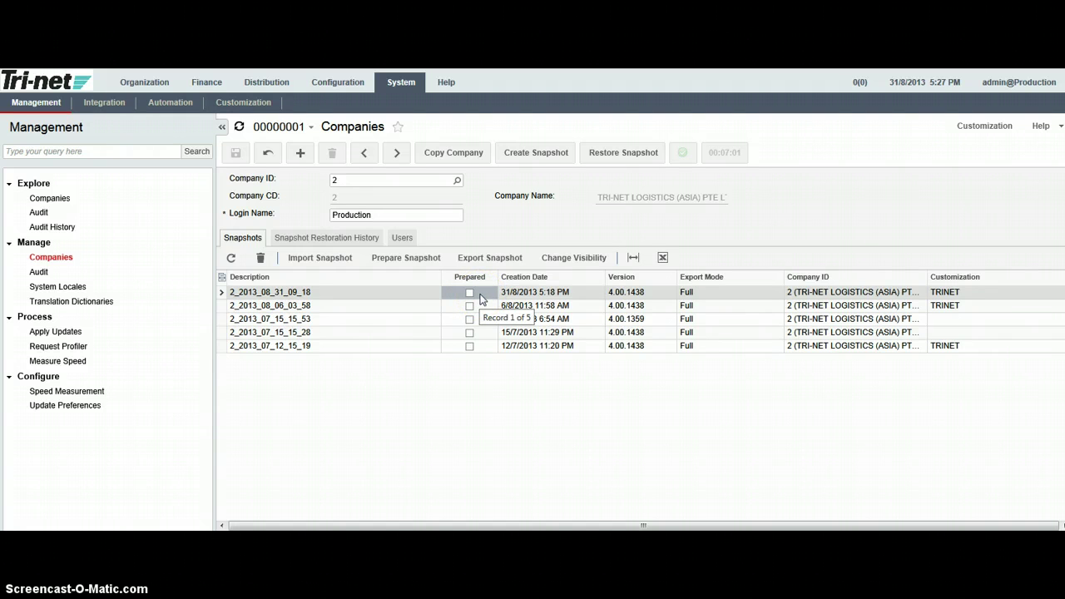
pyautogui.click(414, 265)
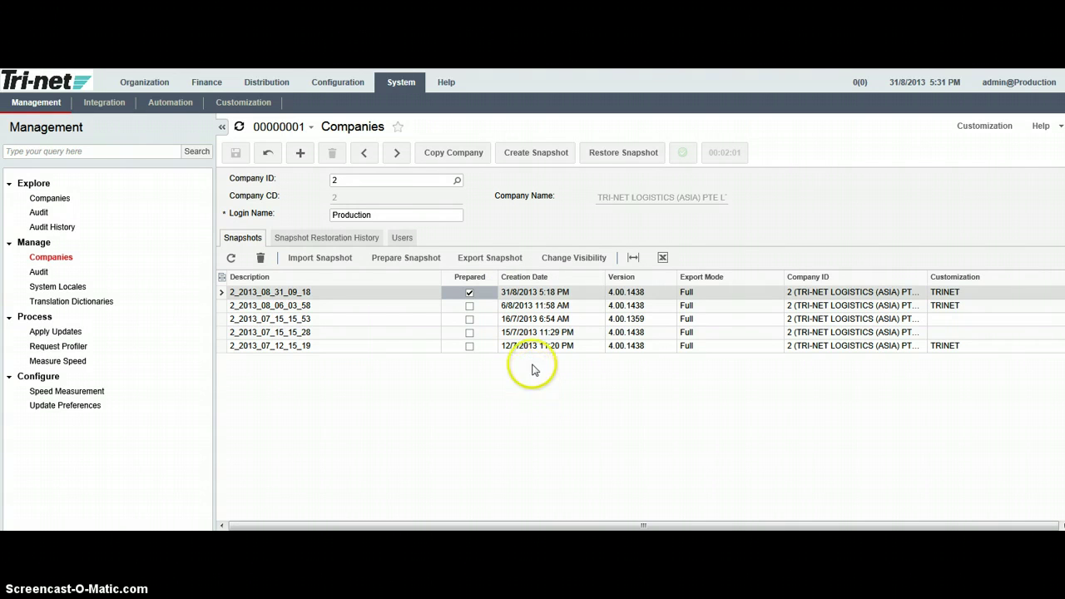
# Export the prepared snapshot and view the properties of 2_2013_08_31_09_18.zip on the Desktop.
pyautogui.click(495, 258)
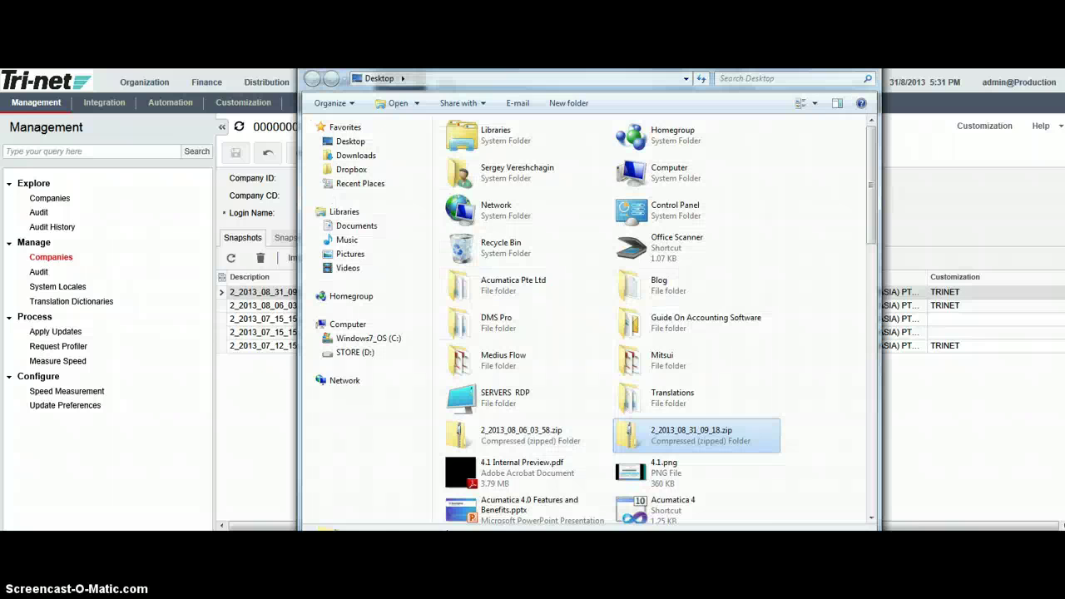
pyautogui.rightClick(688, 442)
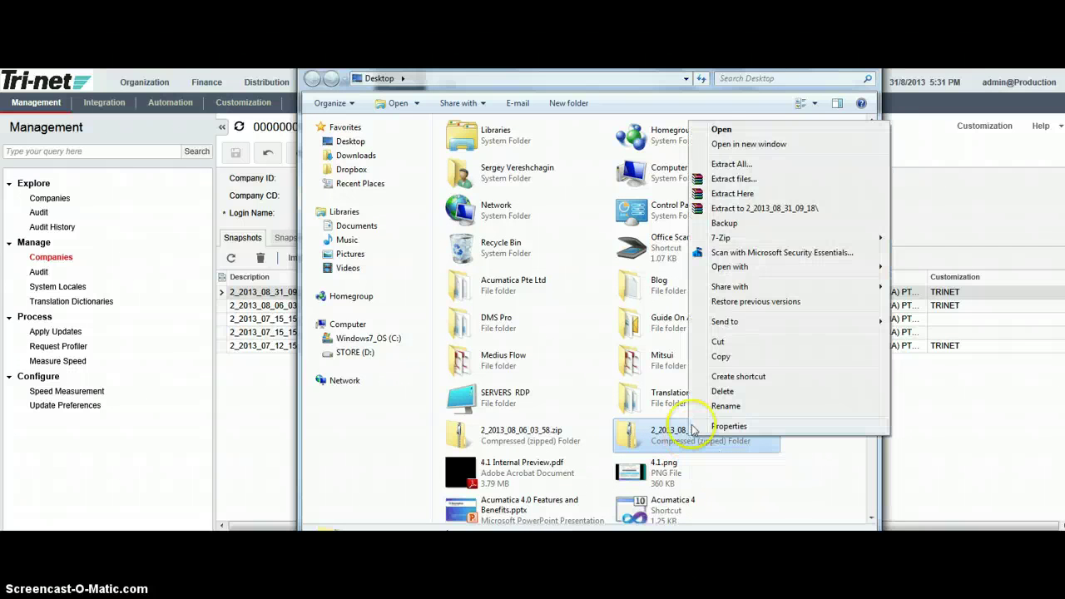
pyautogui.click(727, 426)
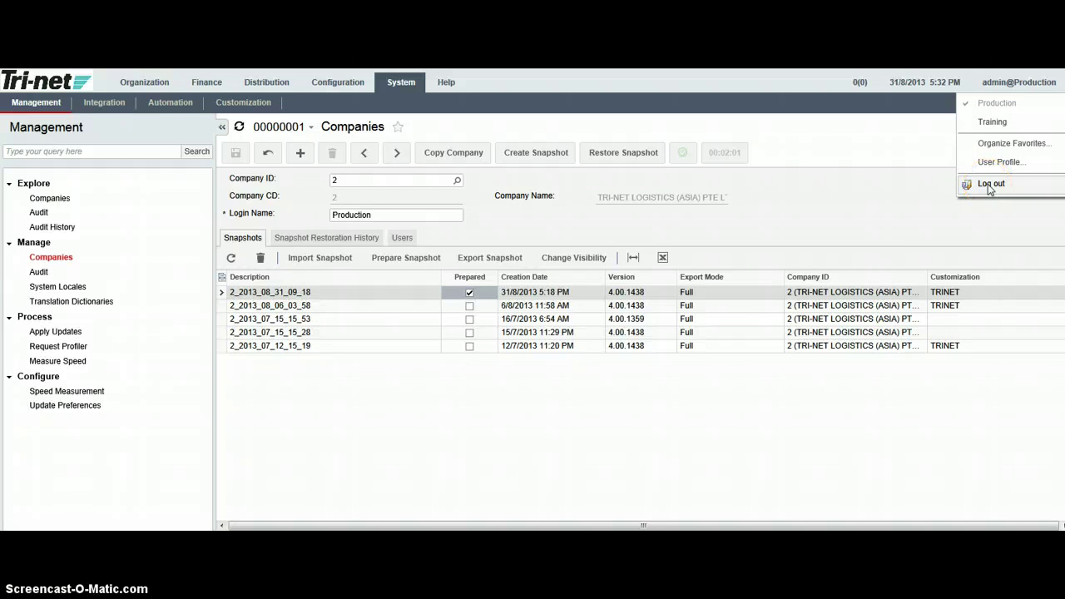
# Log out of the Production company and show the localhost:84 login page in full screen.
pyautogui.click(990, 185)
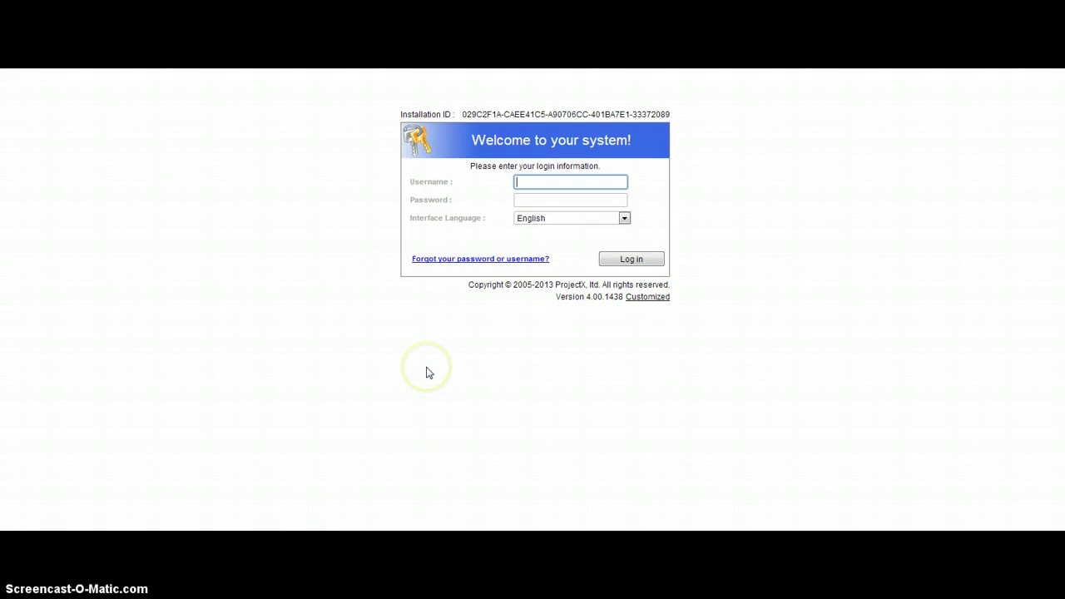
pyautogui.moveTo(436, 4); pyautogui.dragTo(774, 40)
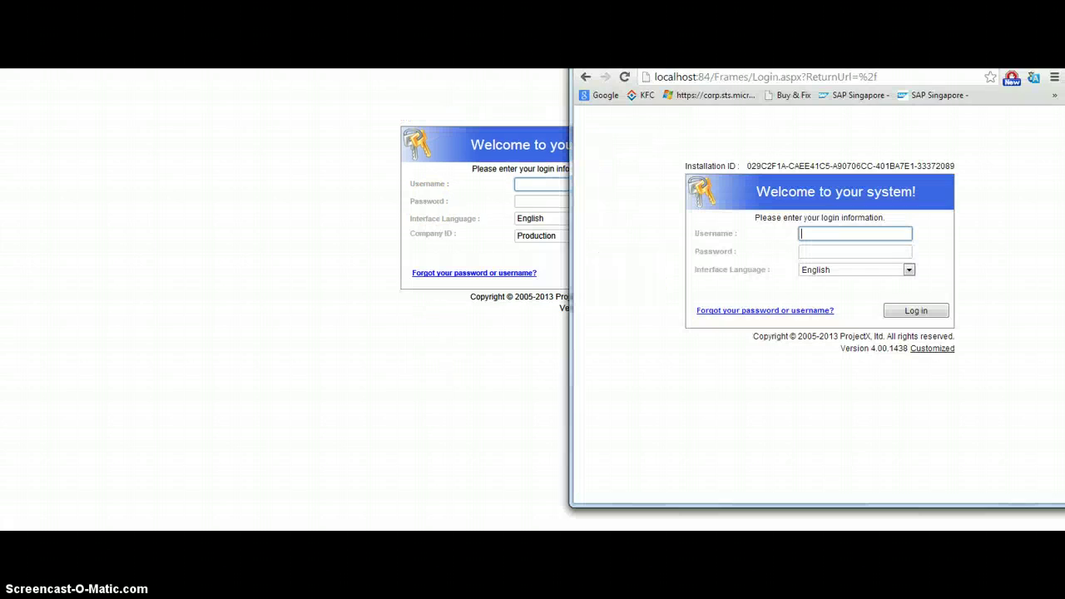
pyautogui.moveTo(617, 39); pyautogui.dragTo(373, 111)
pyautogui.click(431, 152)
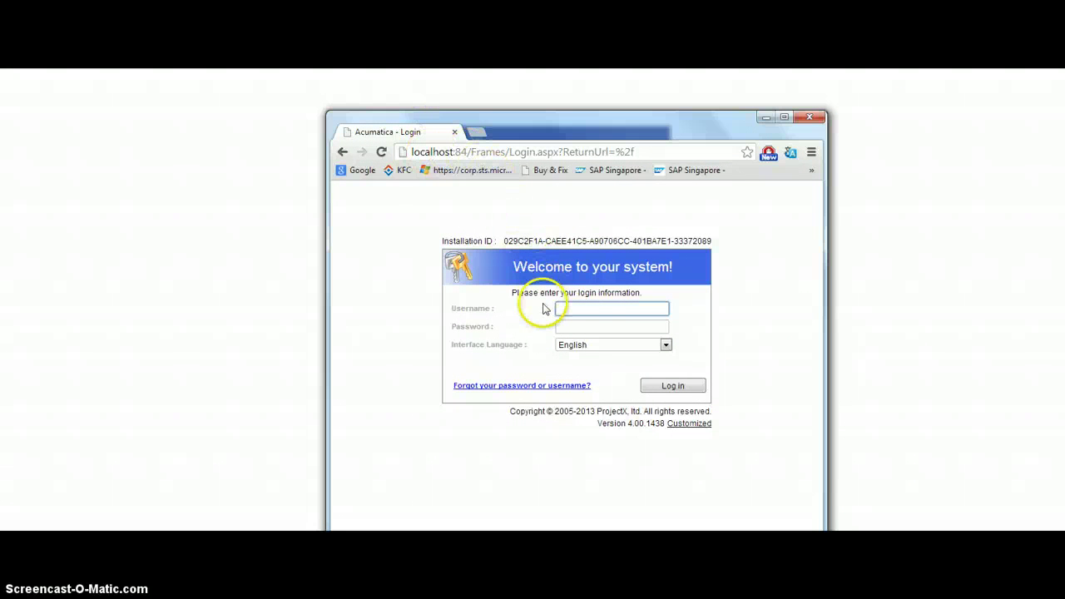
pyautogui.click(580, 312)
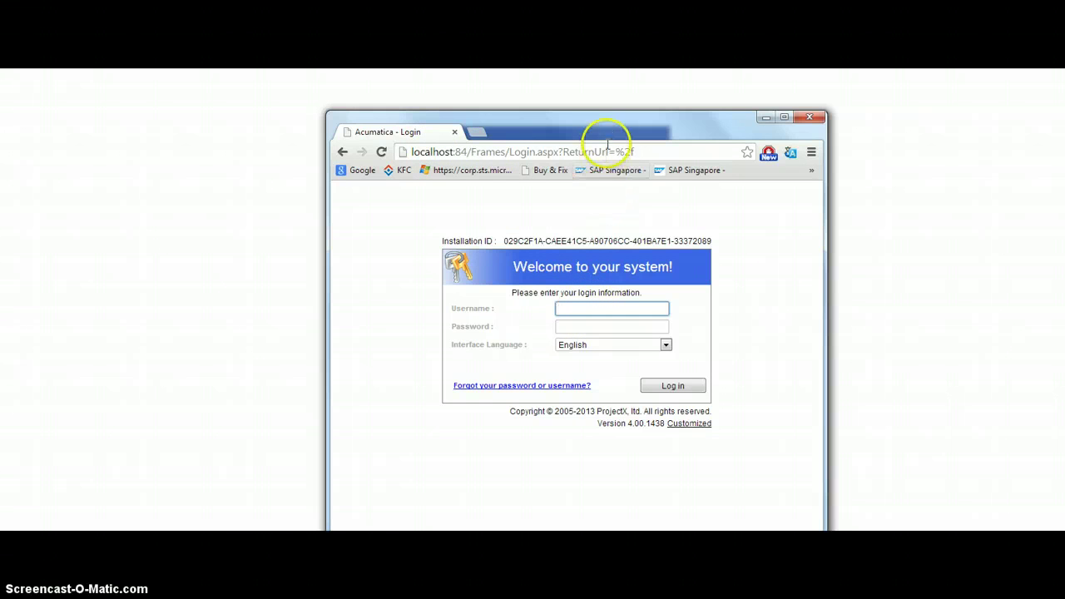
pyautogui.press('F11')
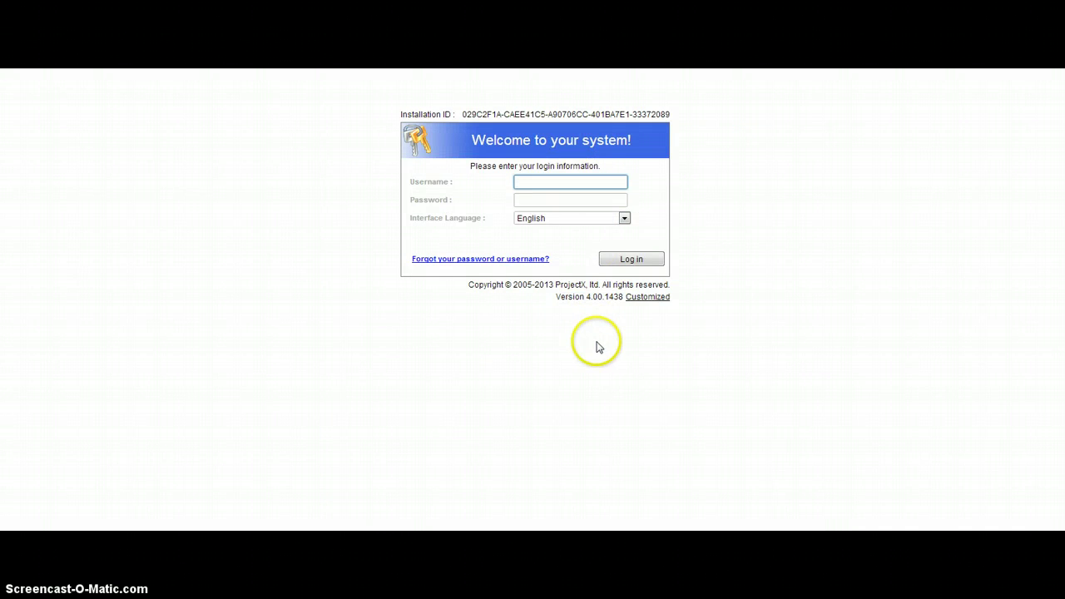
# Log in to the local instance with the username admin and the account password.
pyautogui.write('ad')
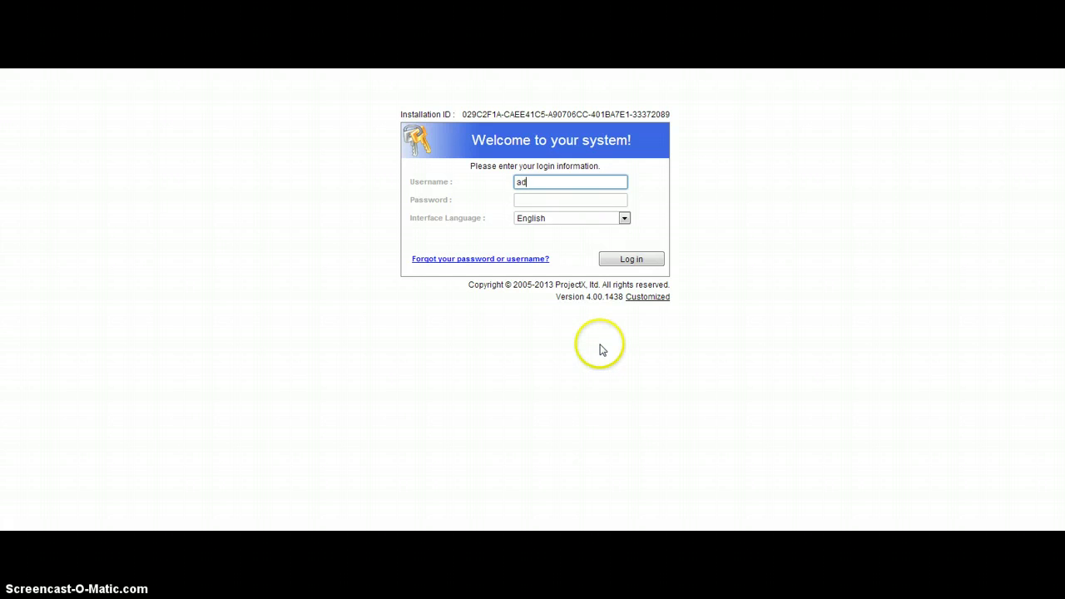
pyautogui.write('min')
pyautogui.press('Tab')
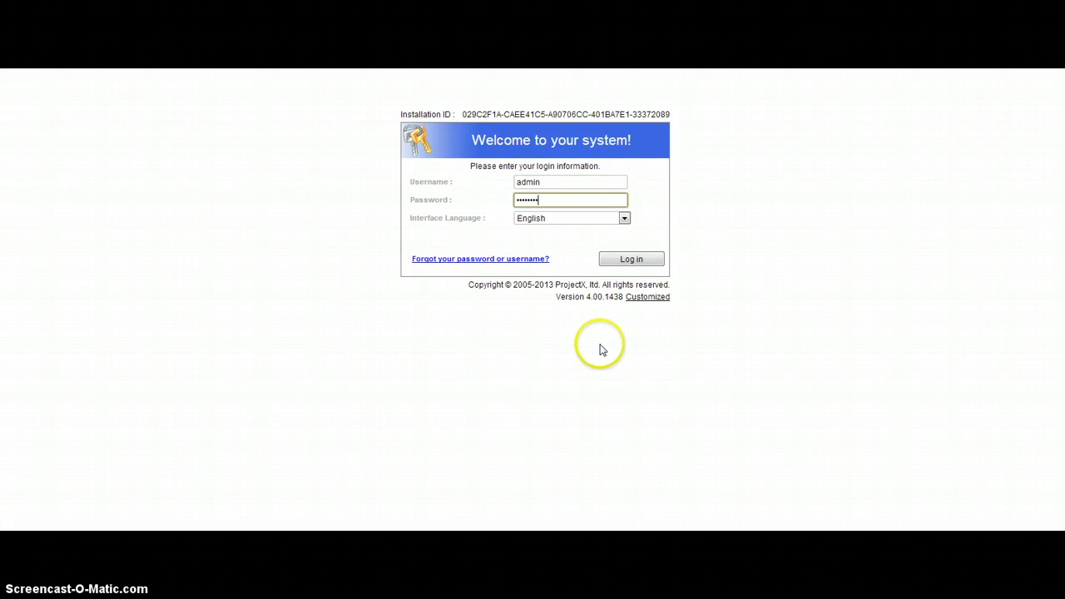
pyautogui.press('Return')
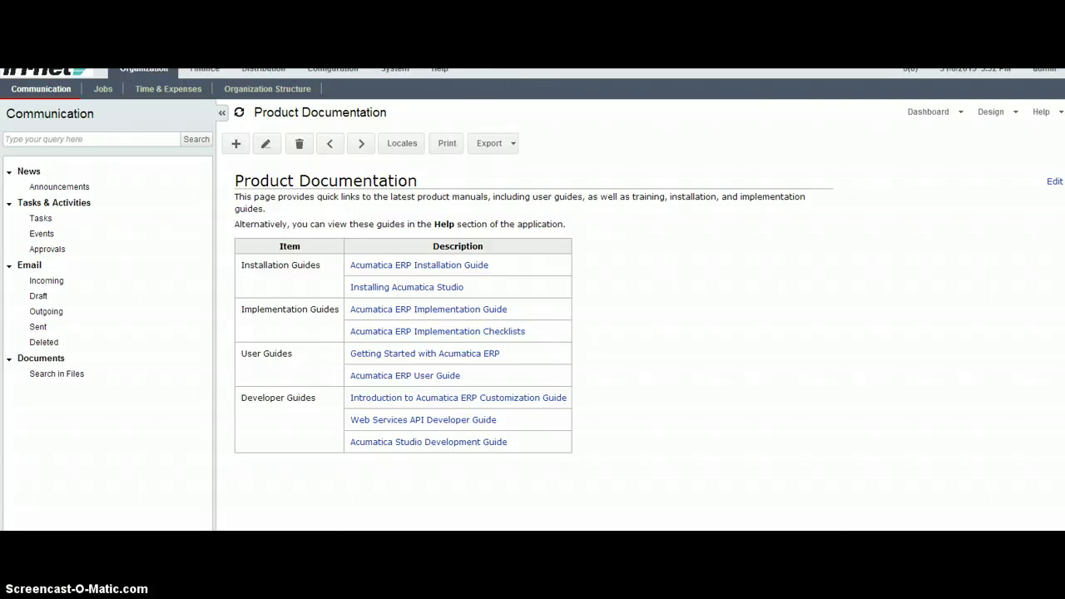
# Take the local instance's browser window out of full screen, reposition it and enlarge it to cover the visible area.
pyautogui.doubleClick(514, 4)
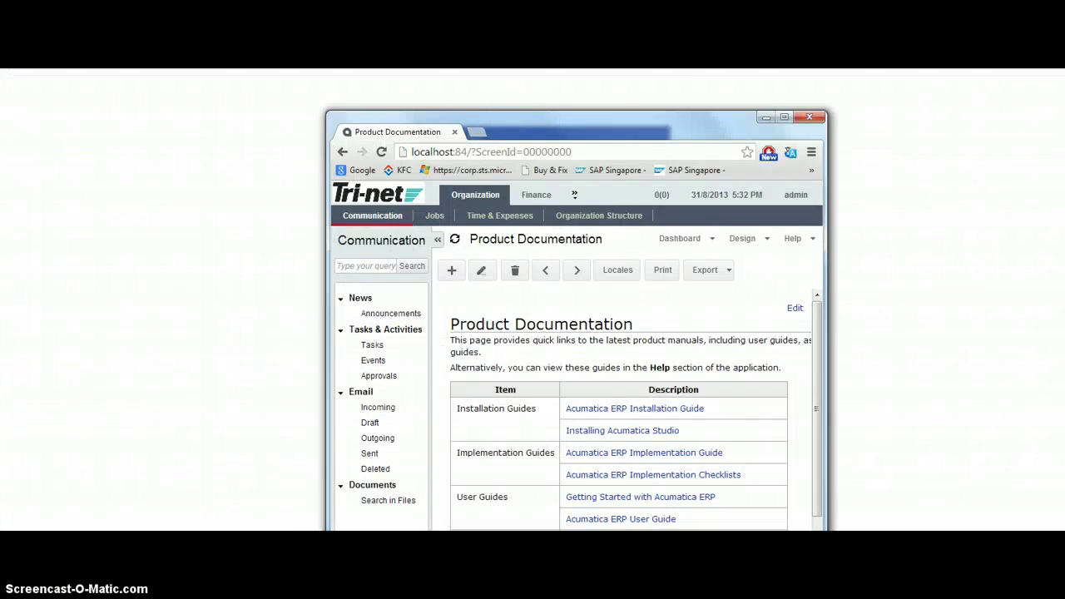
pyautogui.moveTo(518, 134); pyautogui.dragTo(191, 27)
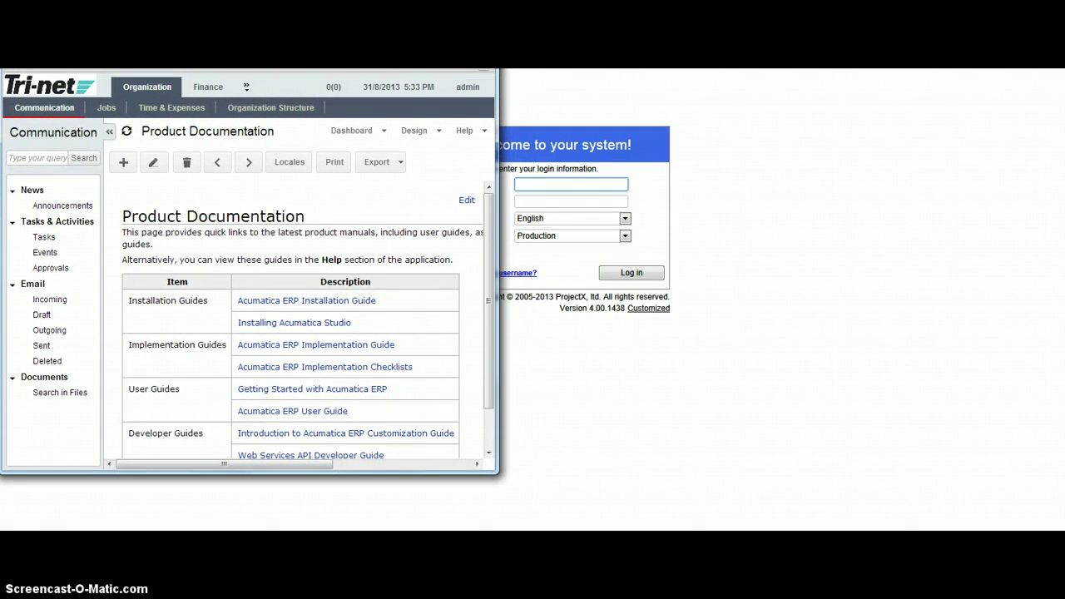
pyautogui.moveTo(497, 270); pyautogui.dragTo(1064, 271)
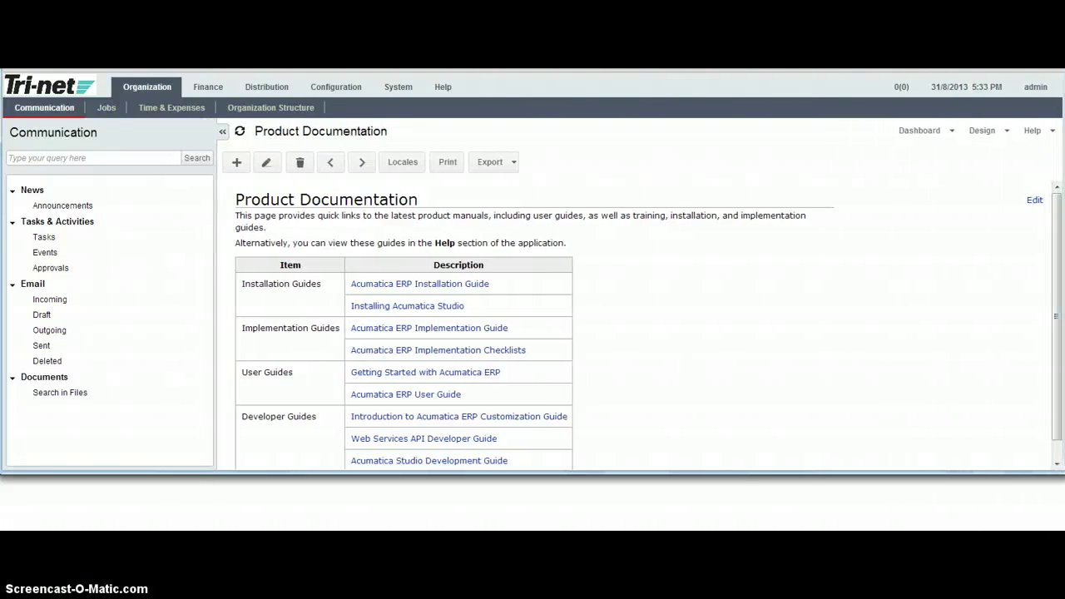
pyautogui.moveTo(718, 471); pyautogui.dragTo(736, 529)
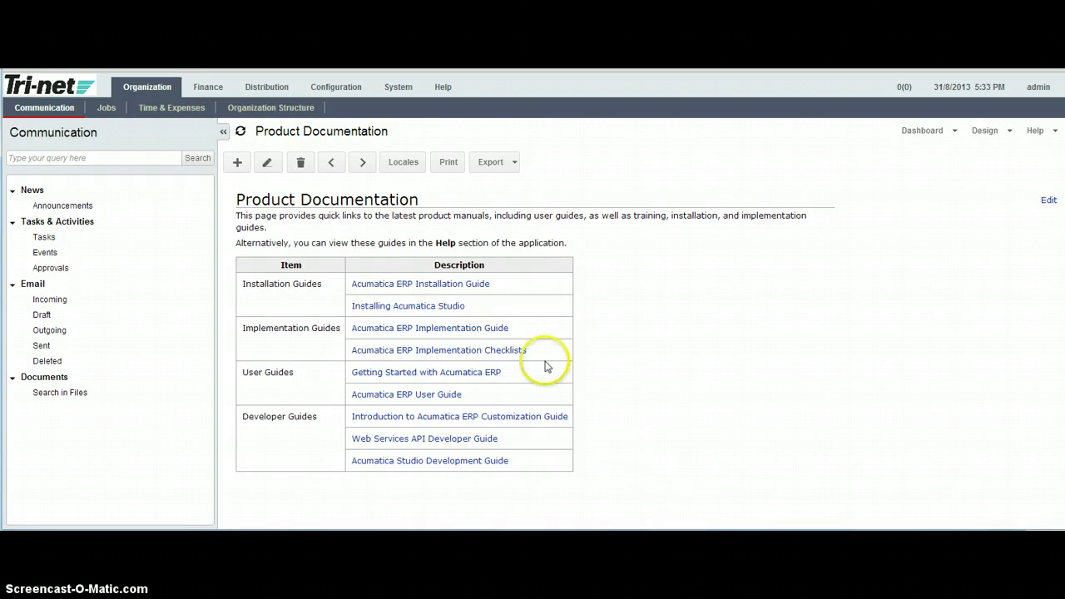
# Open the Companies management screen, check the company's snapshot restoration history and return to its snapshot list.
pyautogui.click(398, 87)
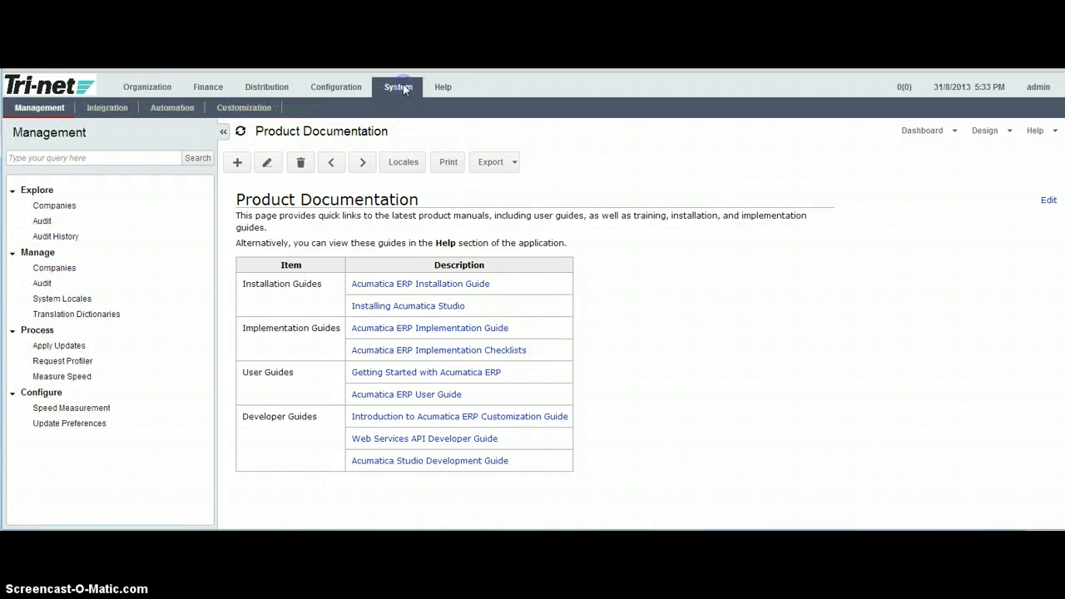
pyautogui.click(57, 269)
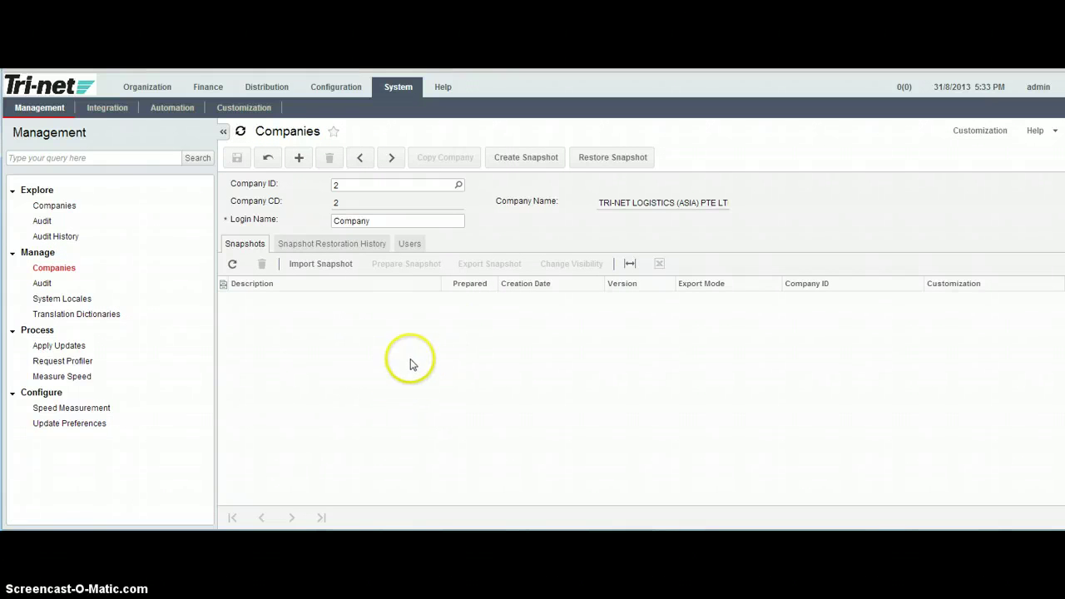
pyautogui.click(358, 248)
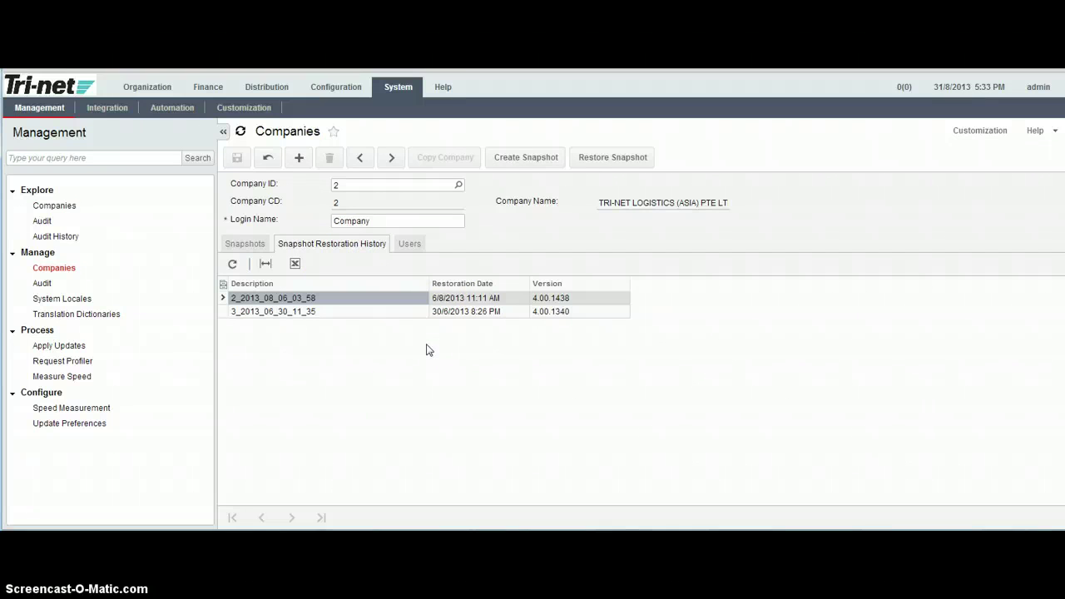
pyautogui.click(257, 246)
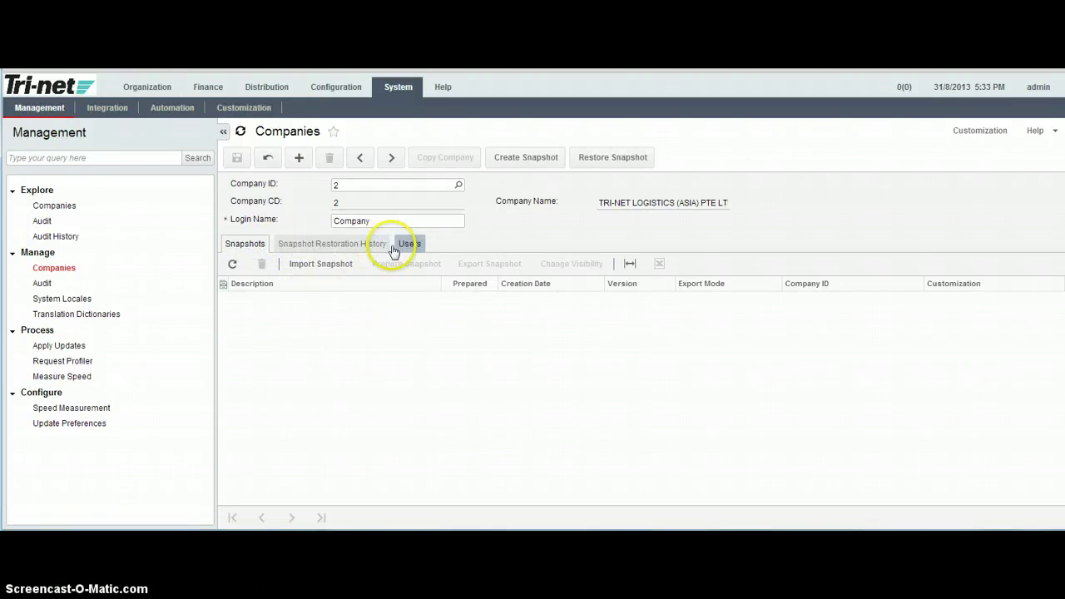
# Import the snapshot package 2_2013_08_31_09_18.zip from the Desktop into the local company.
pyautogui.click(314, 268)
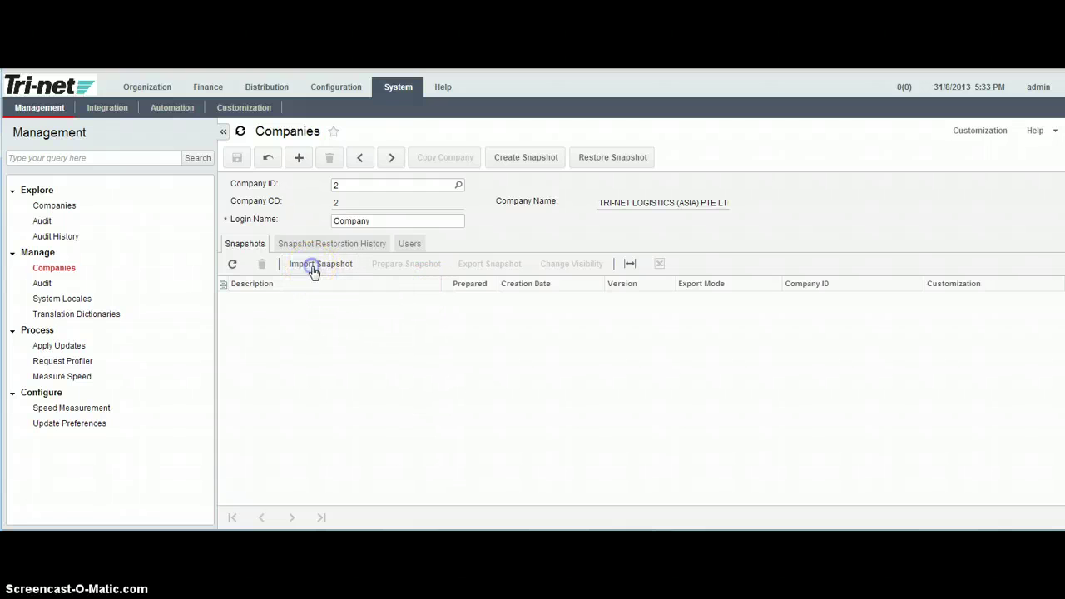
pyautogui.click(618, 328)
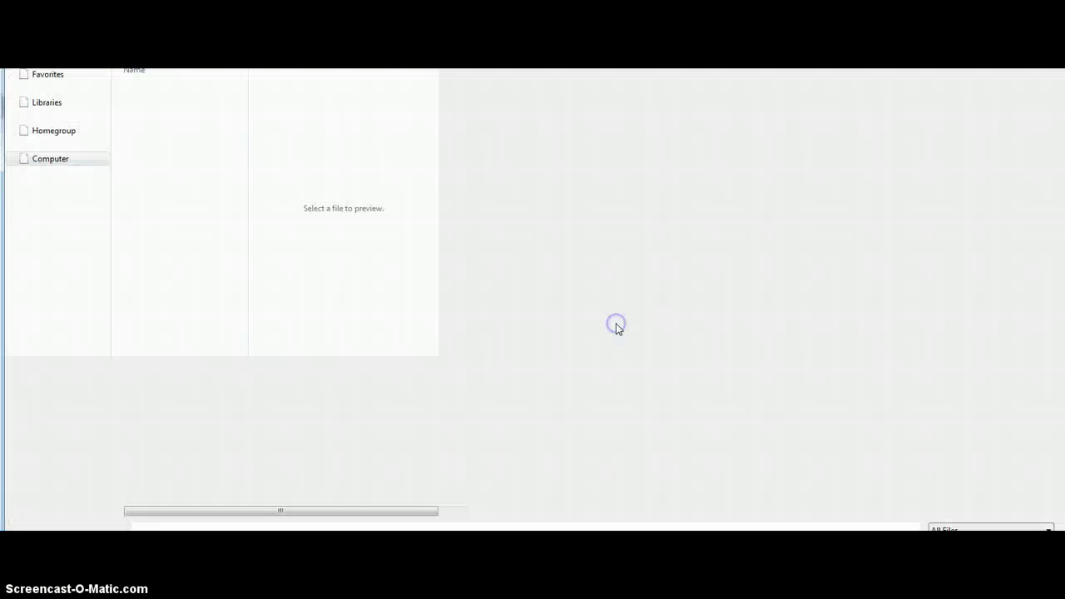
pyautogui.click(53, 88)
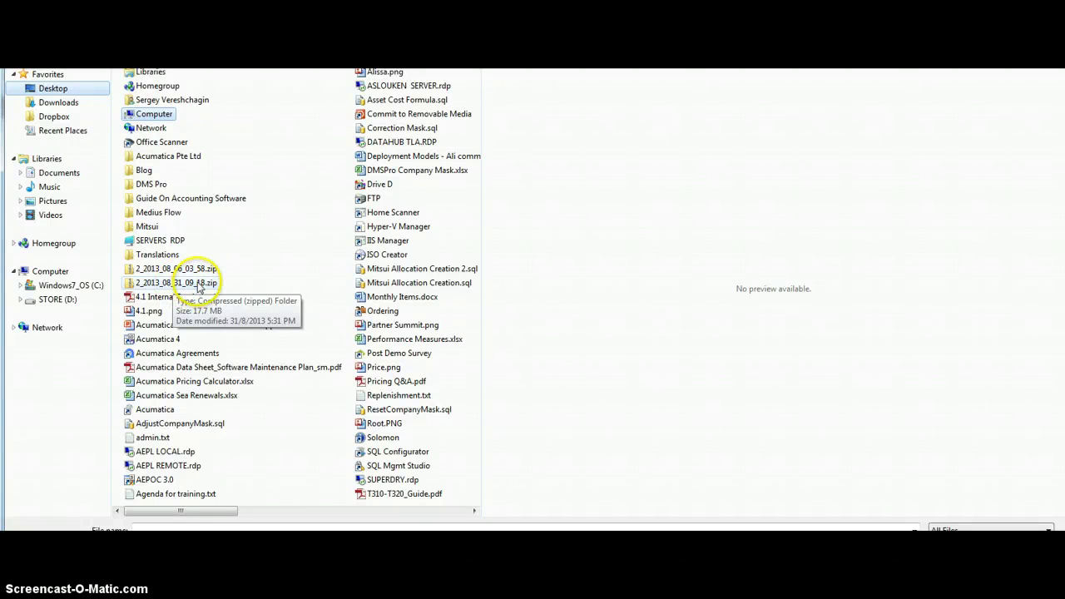
pyautogui.doubleClick(176, 283)
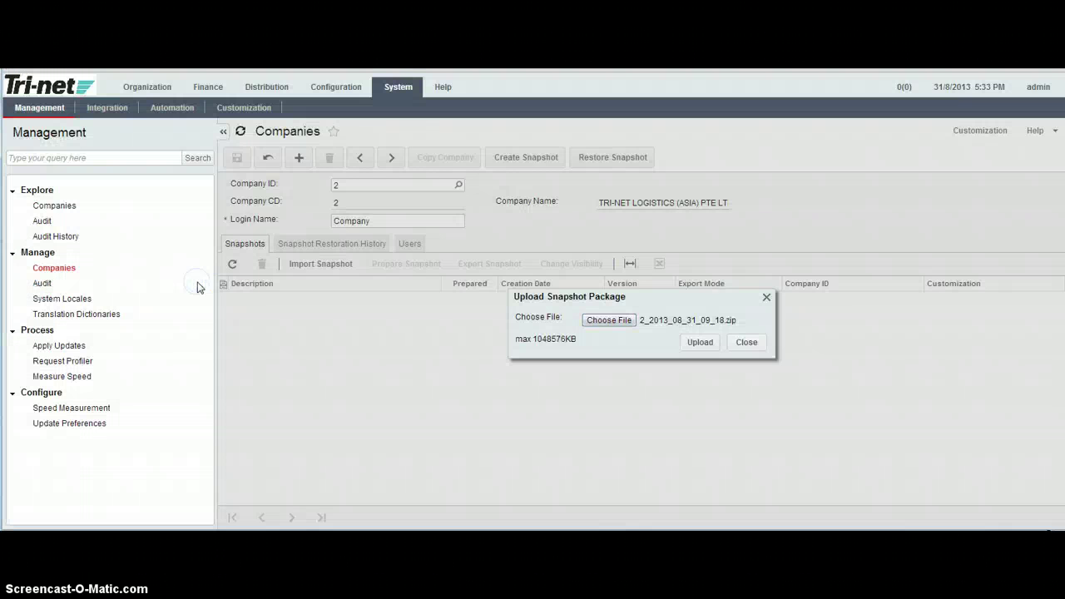
pyautogui.click(700, 342)
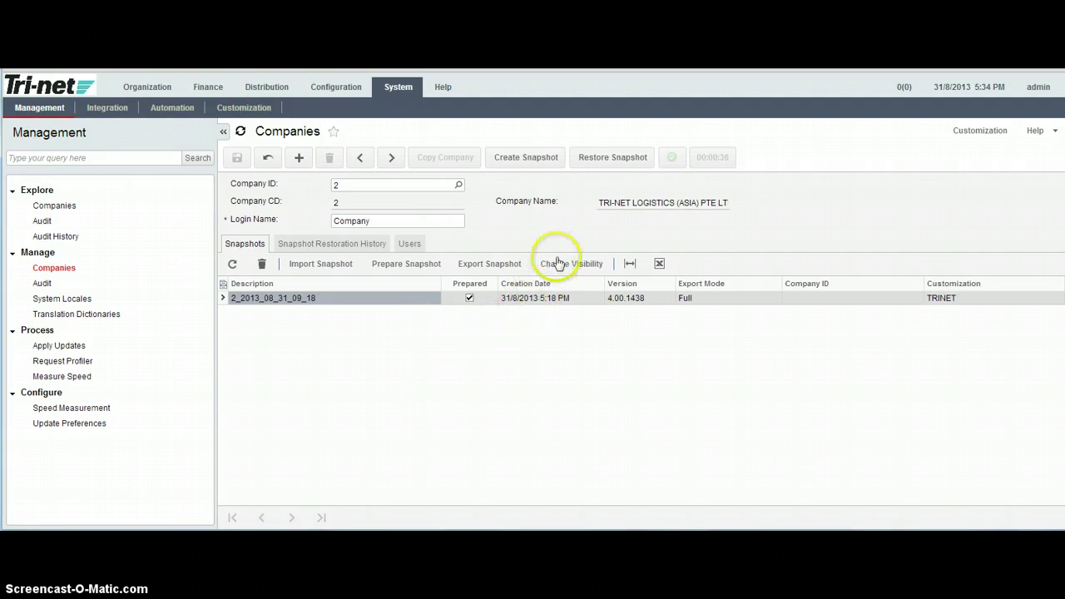
# Restore the imported snapshot 2_2013_08_31_09_18 to the company with its customization included.
pyautogui.click(609, 160)
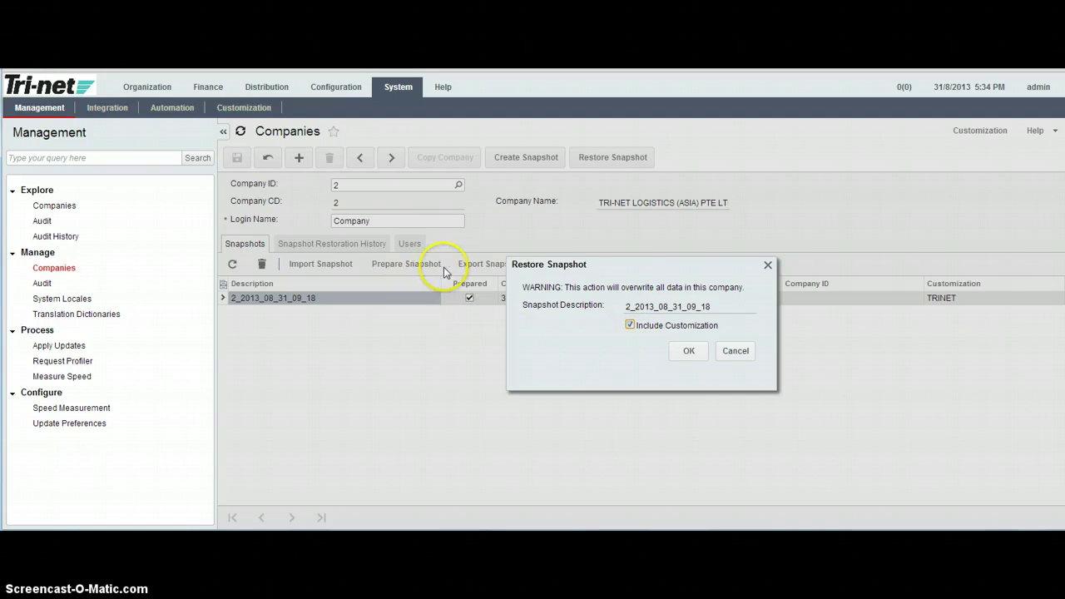
pyautogui.click(687, 353)
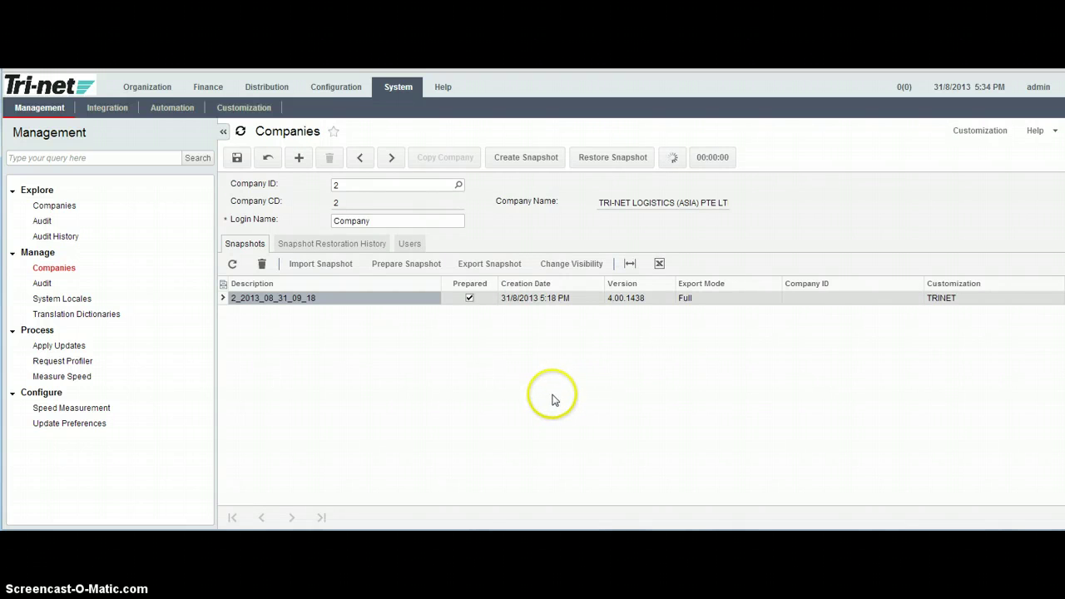
pyautogui.click(164, 470)
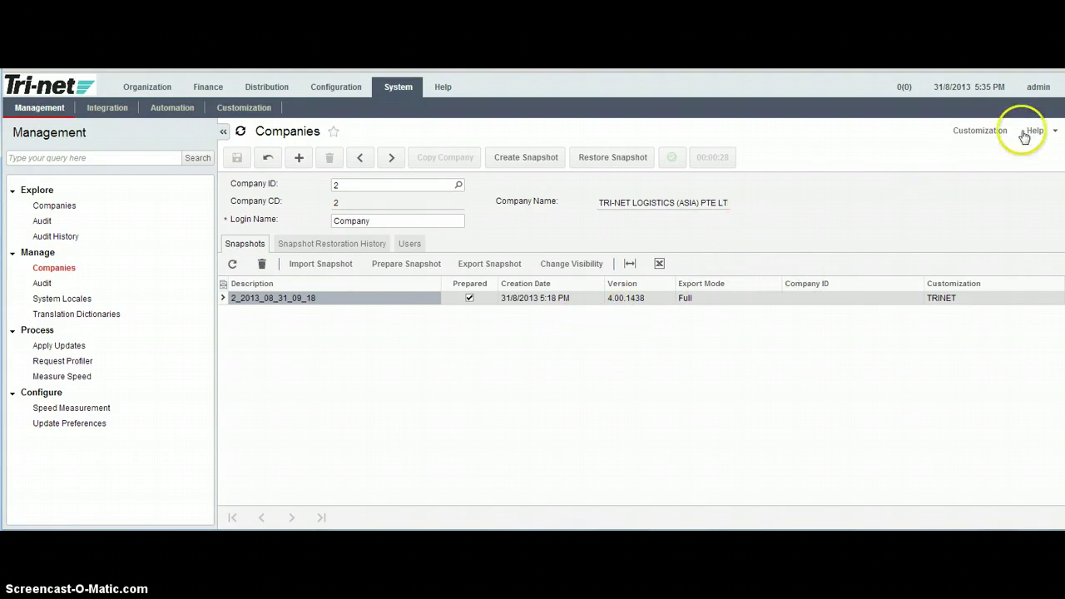
pyautogui.click(1047, 98)
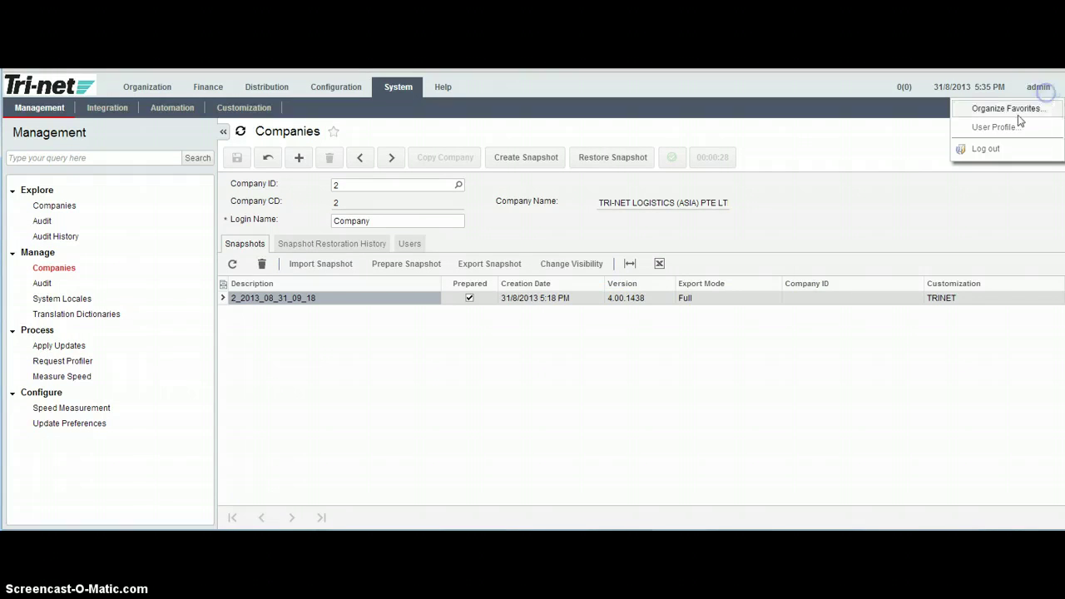
pyautogui.click(862, 193)
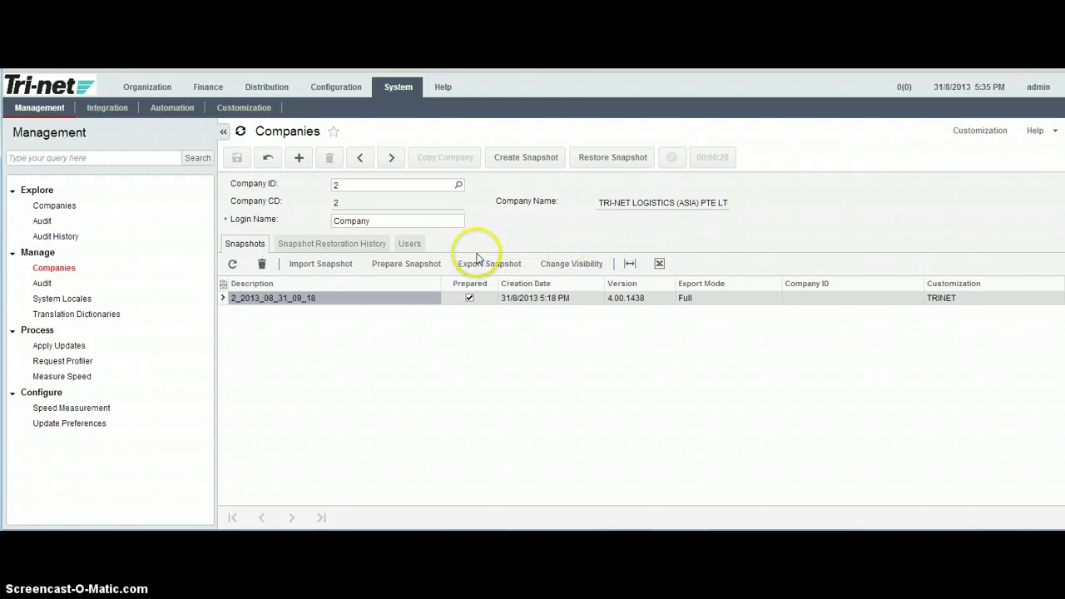
# Examine the company's user list, including the account activation, online and password option columns, and return to the snapshot list.
pyautogui.click(420, 245)
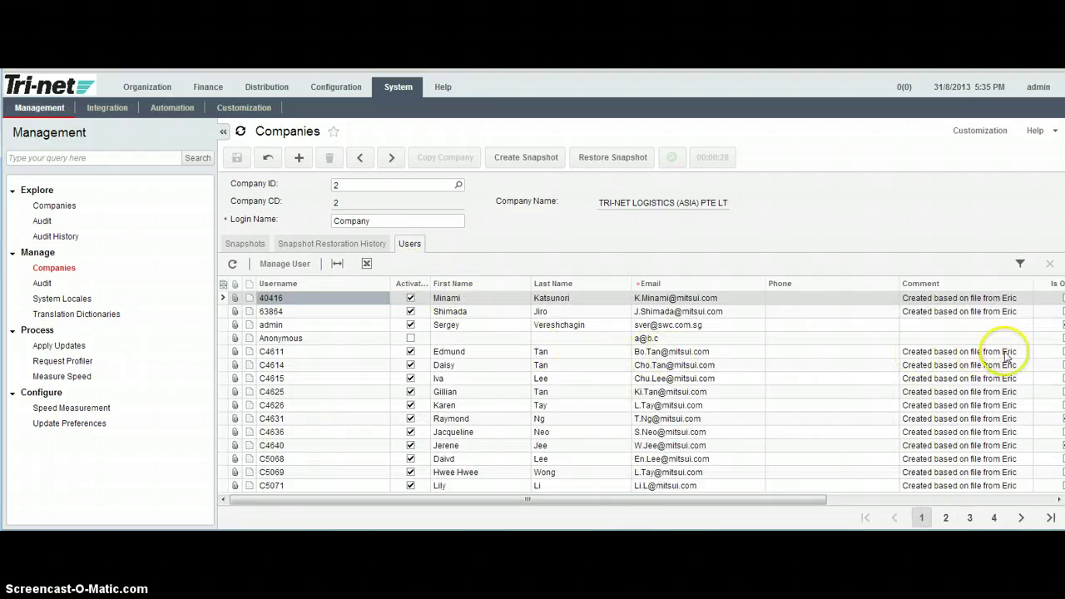
pyautogui.moveTo(806, 498); pyautogui.dragTo(665, 514)
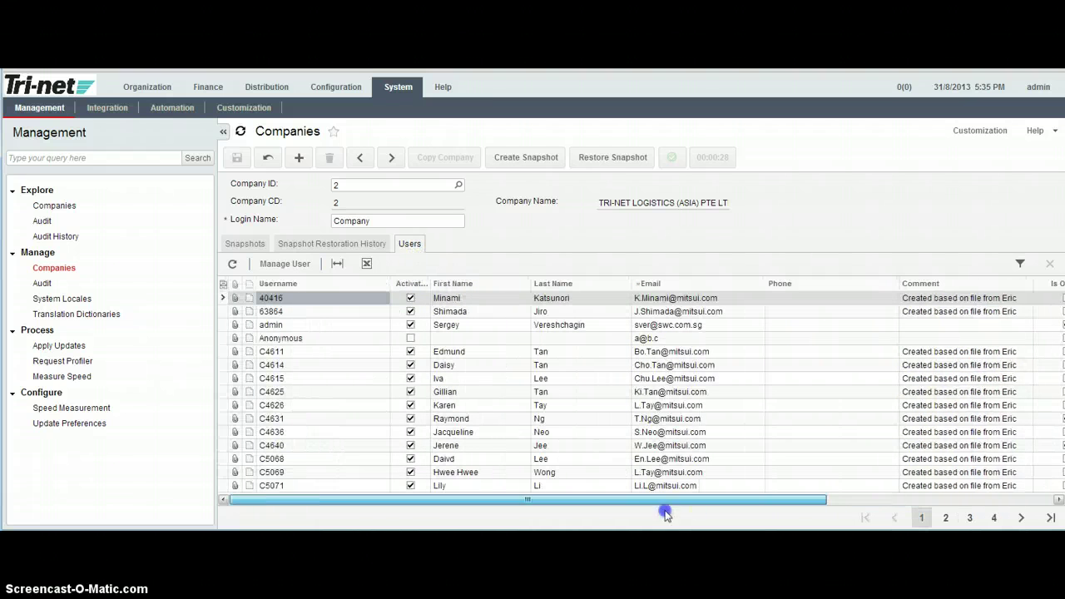
pyautogui.click(241, 244)
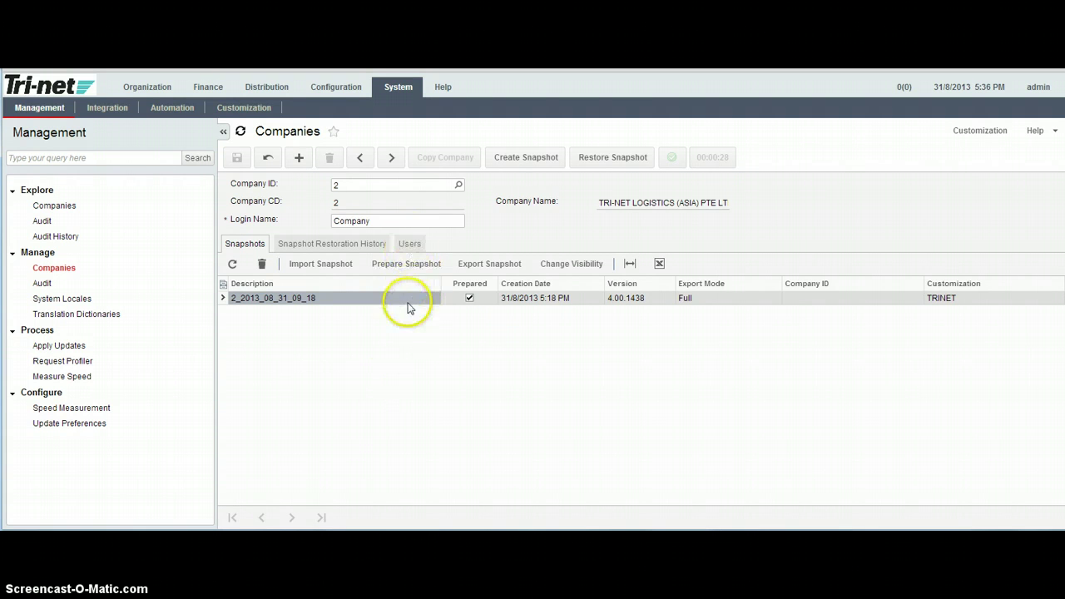
pyautogui.click(408, 243)
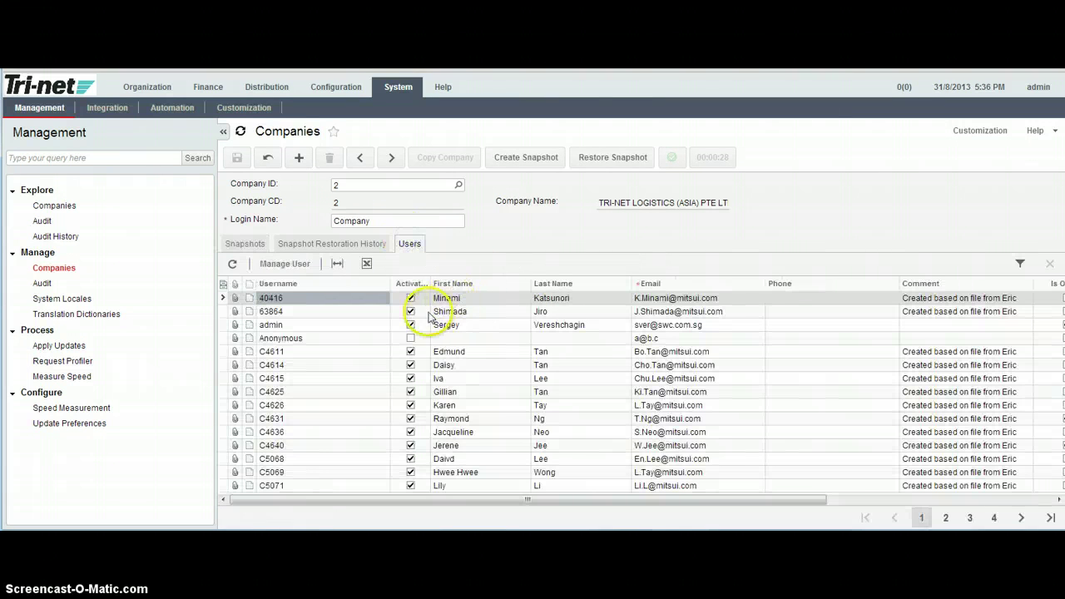
pyautogui.moveTo(427, 286); pyautogui.dragTo(470, 286)
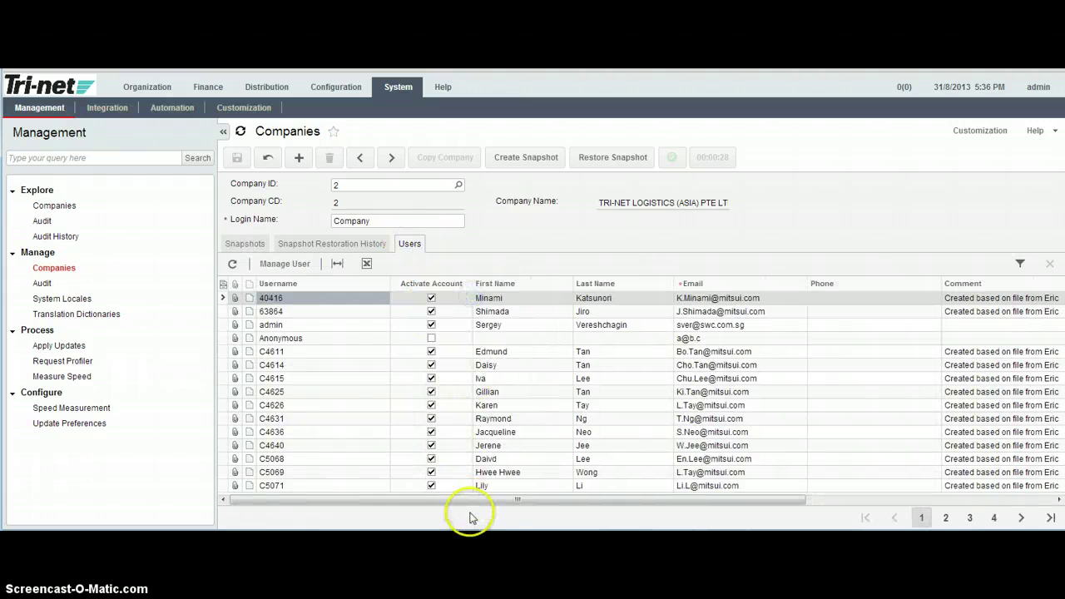
pyautogui.moveTo(478, 499); pyautogui.dragTo(732, 510)
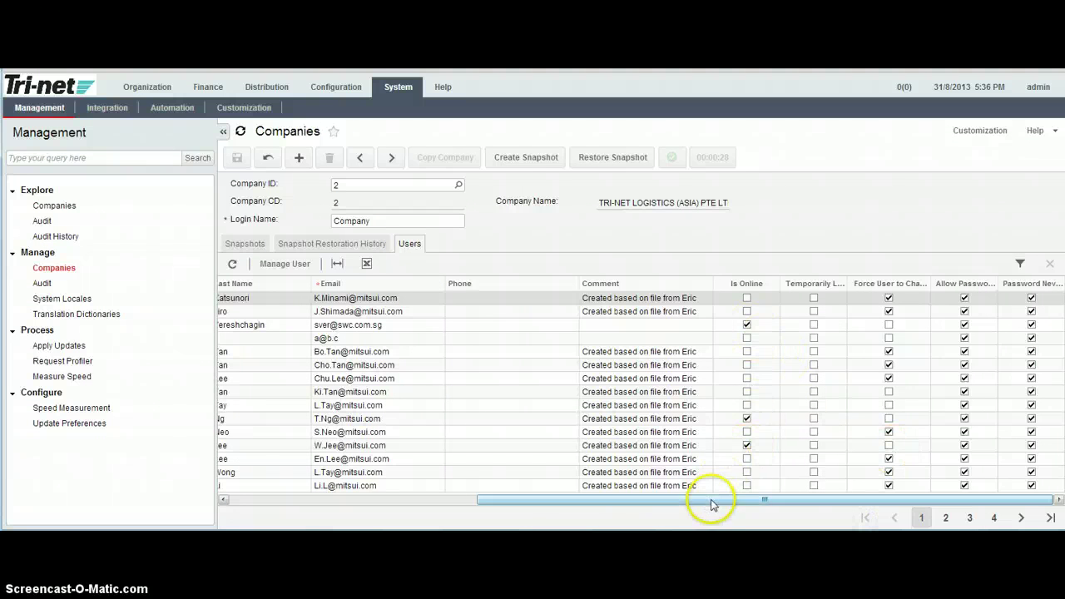
pyautogui.moveTo(708, 500); pyautogui.dragTo(487, 507)
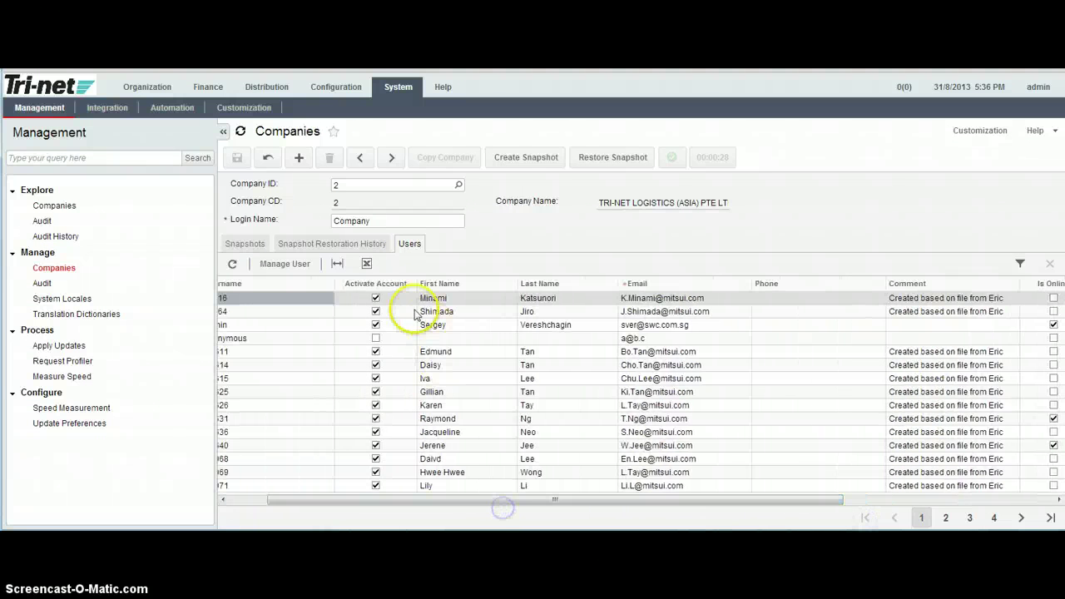
pyautogui.click(244, 243)
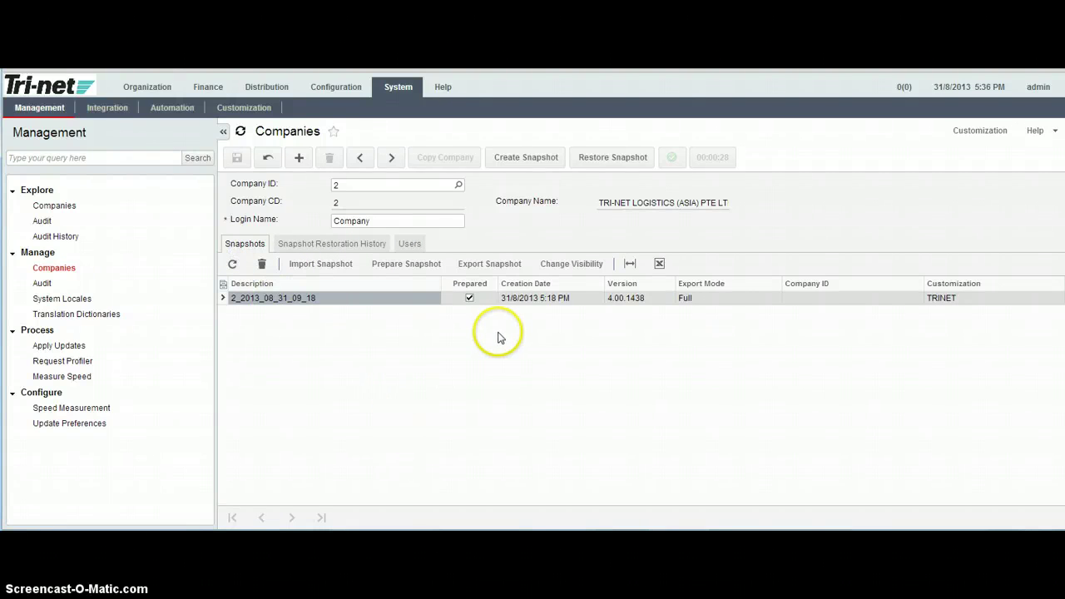
# Log out of the local instance and log back in with the username admin and the account password.
pyautogui.click(1038, 87)
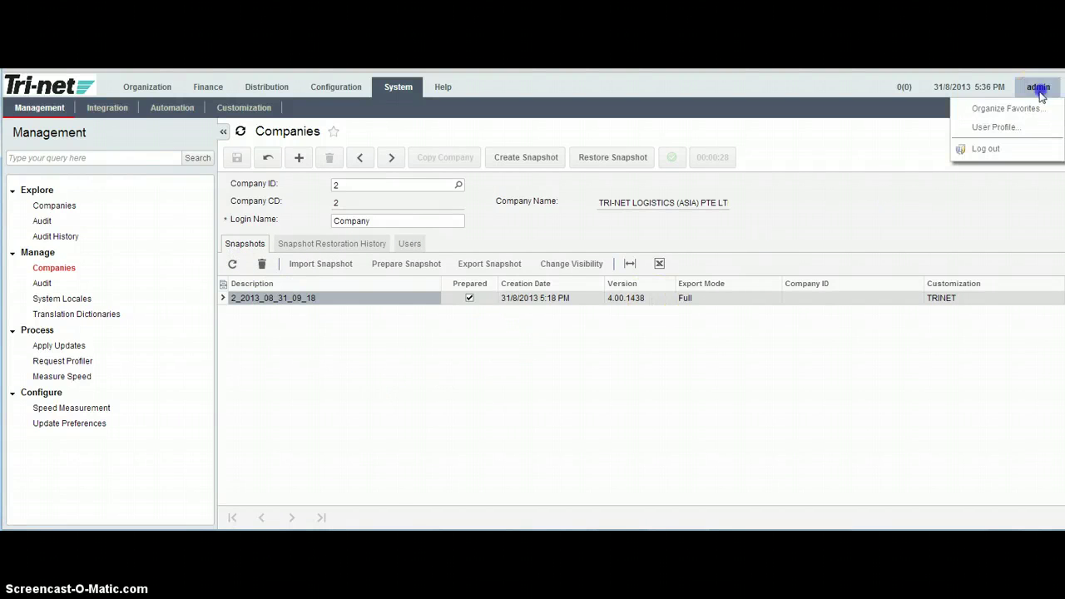
pyautogui.click(988, 149)
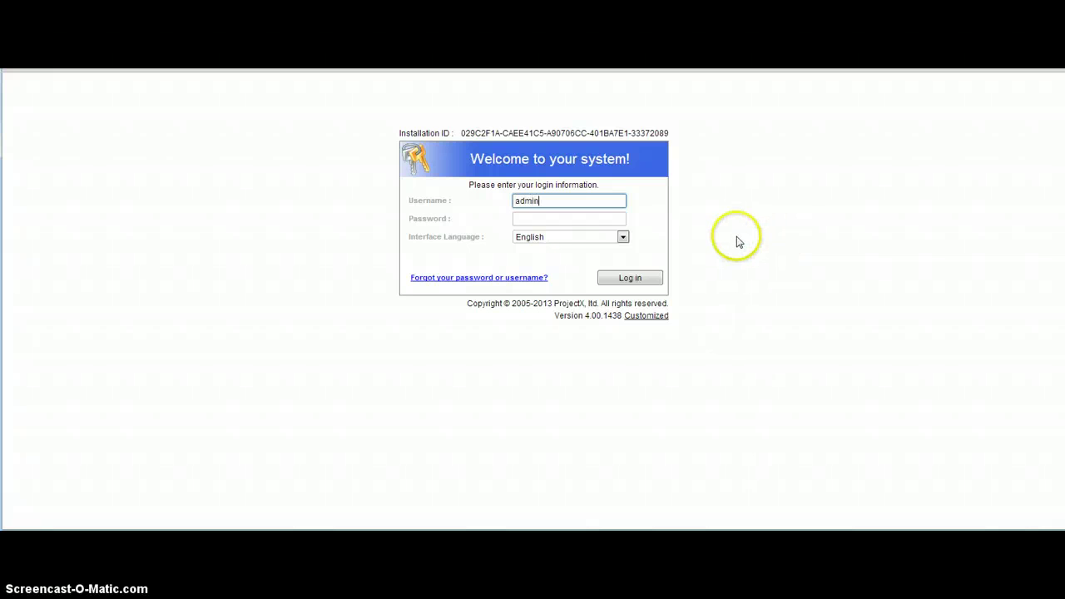
pyautogui.press('Tab')
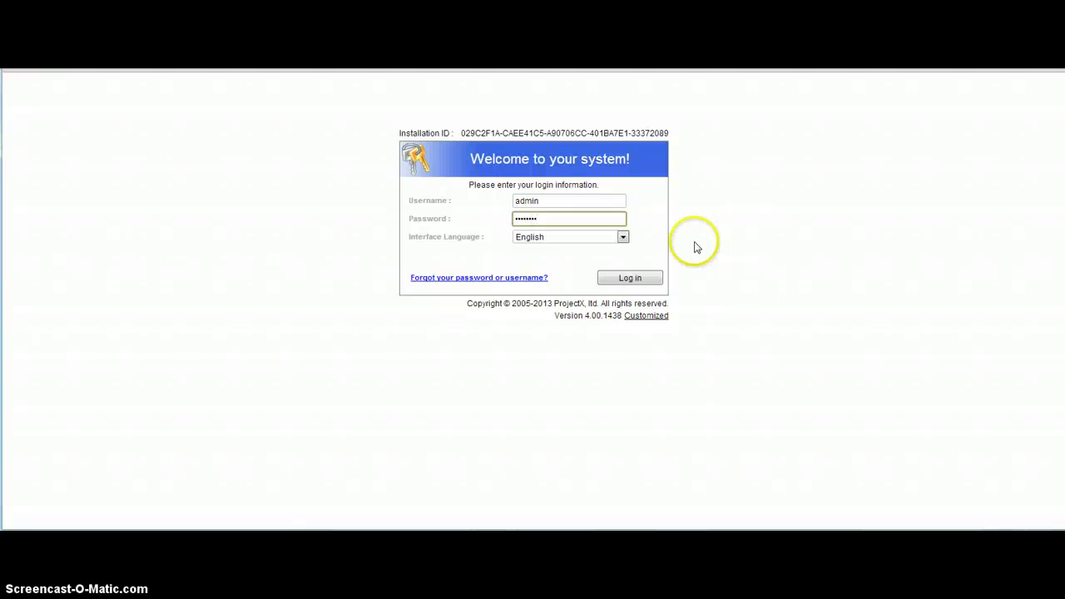
pyautogui.click(645, 278)
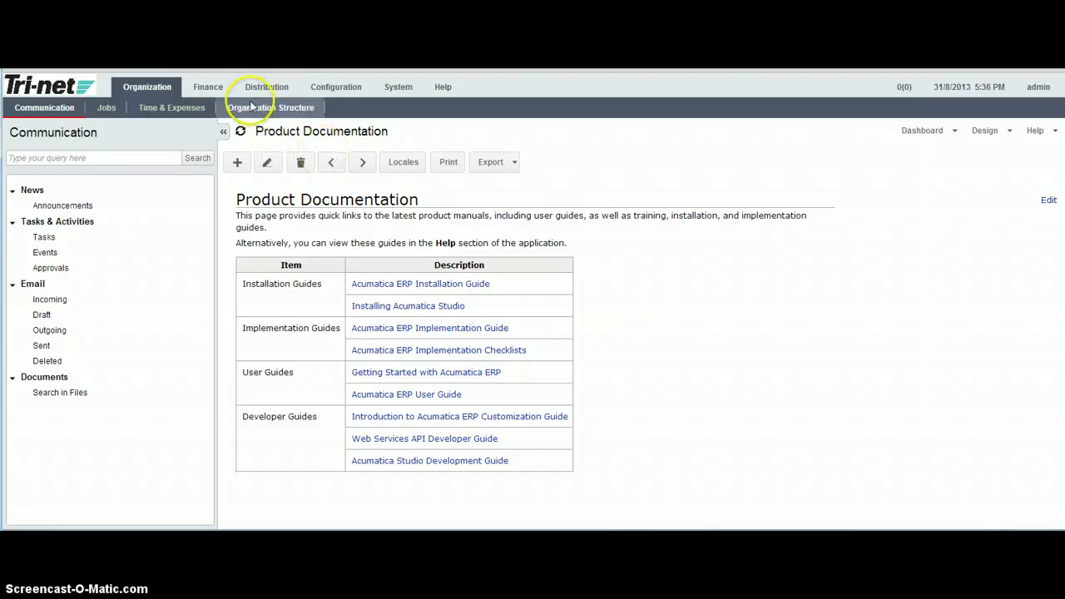
# Open Journal Transactions in the General Ledger, browse several pages of existing GL batches and close the batch list without selecting one.
pyautogui.click(212, 87)
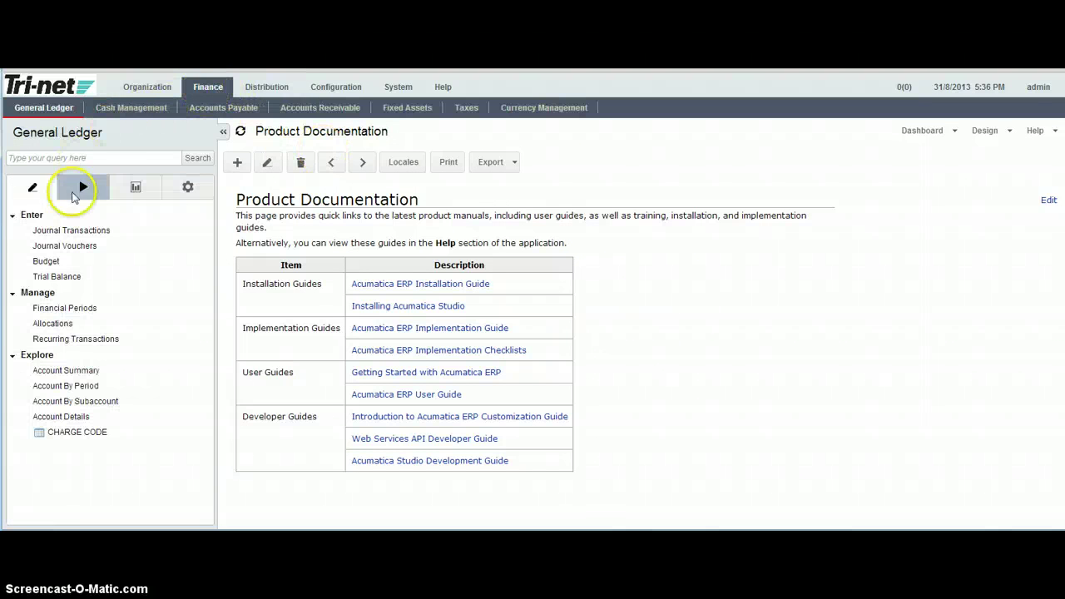
pyautogui.click(72, 230)
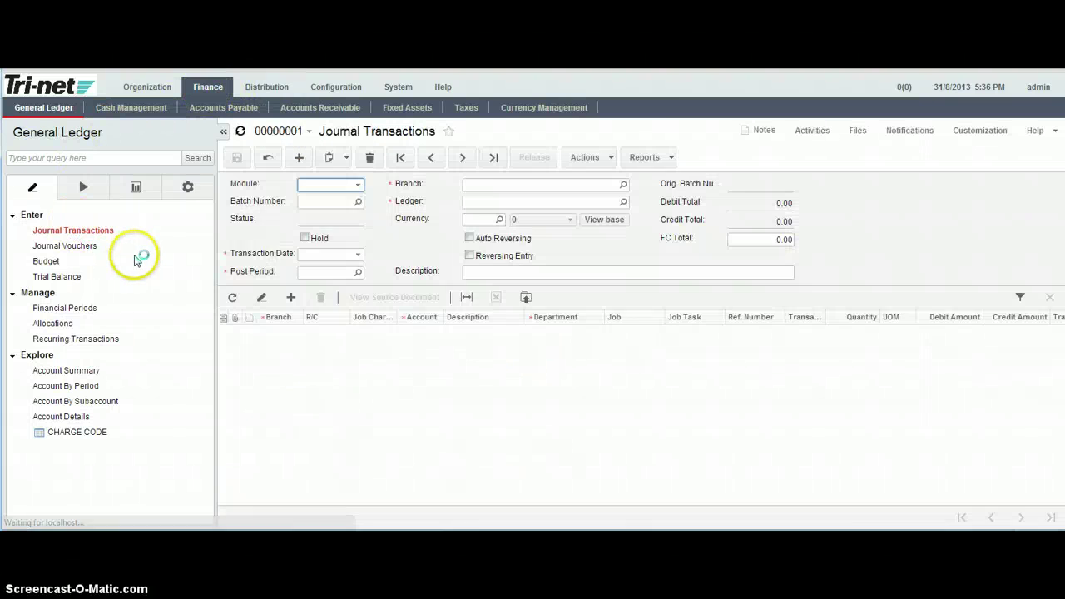
pyautogui.click(359, 203)
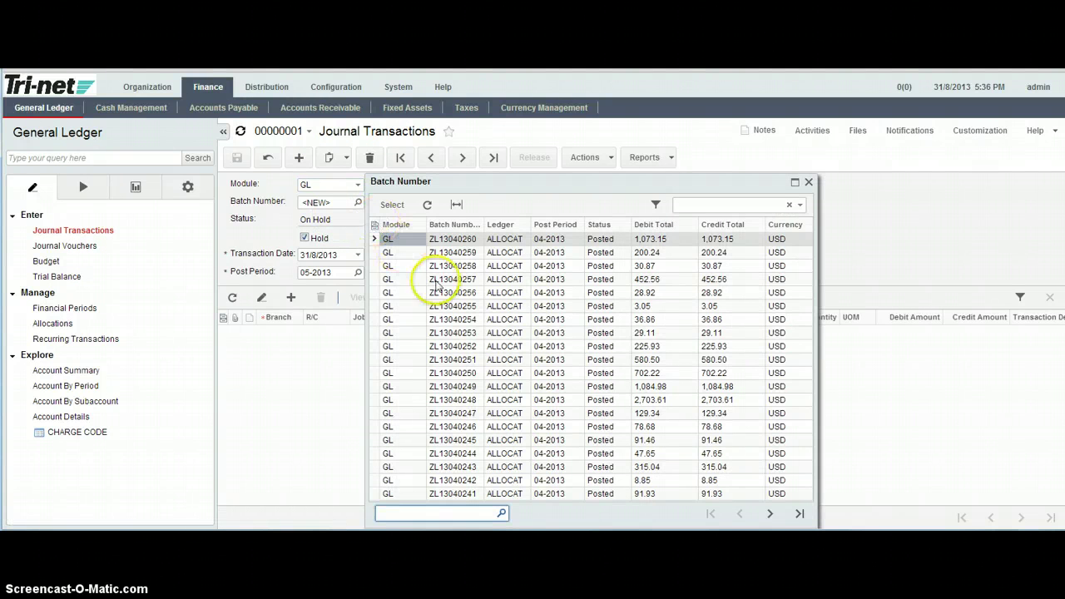
pyautogui.click(770, 514)
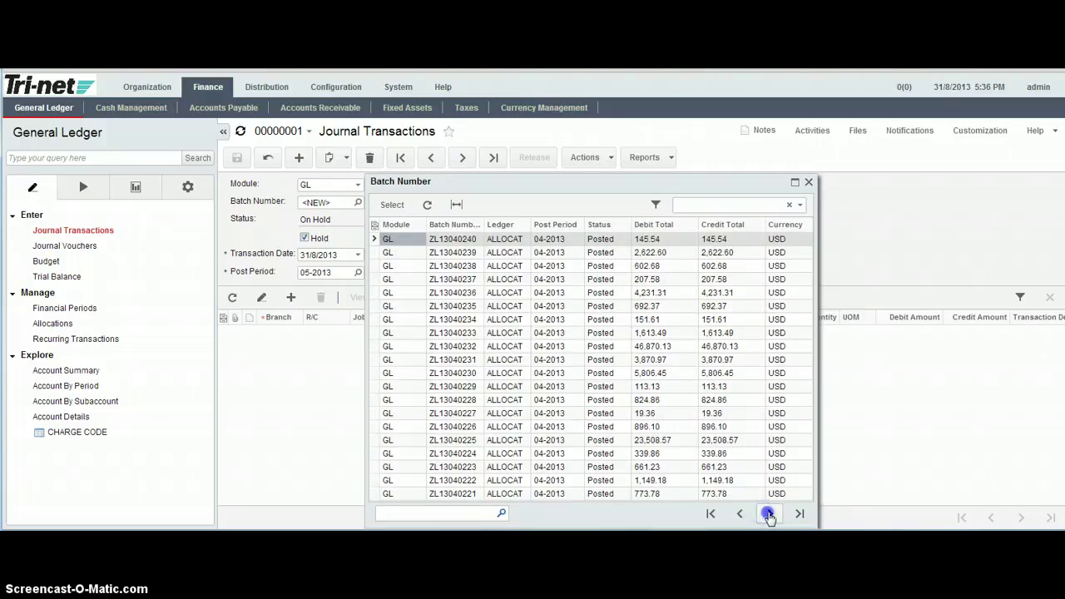
pyautogui.click(769, 514)
pyautogui.click(769, 513)
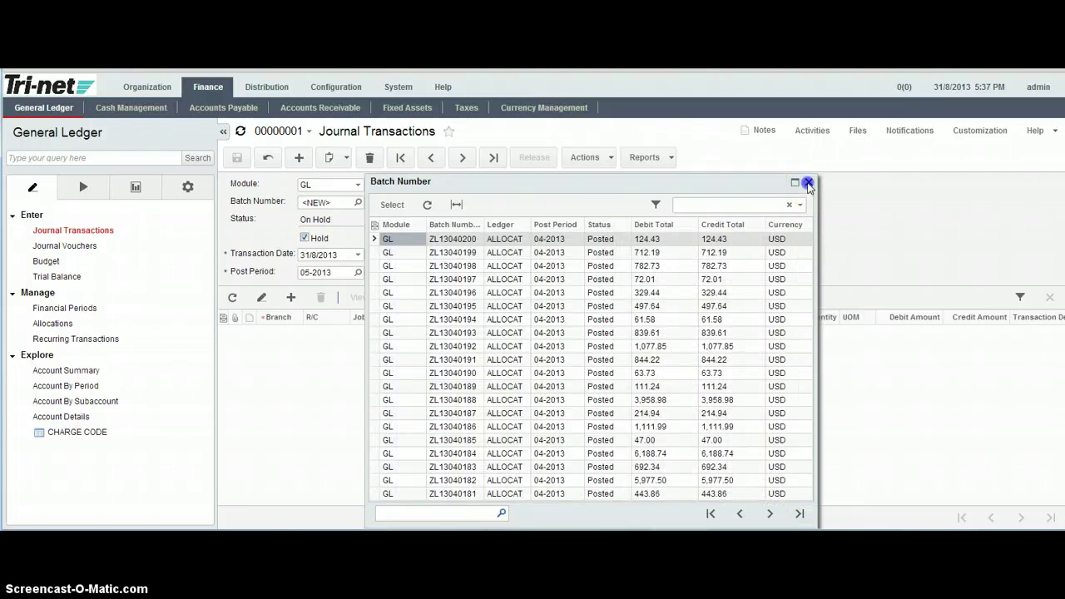
pyautogui.click(808, 183)
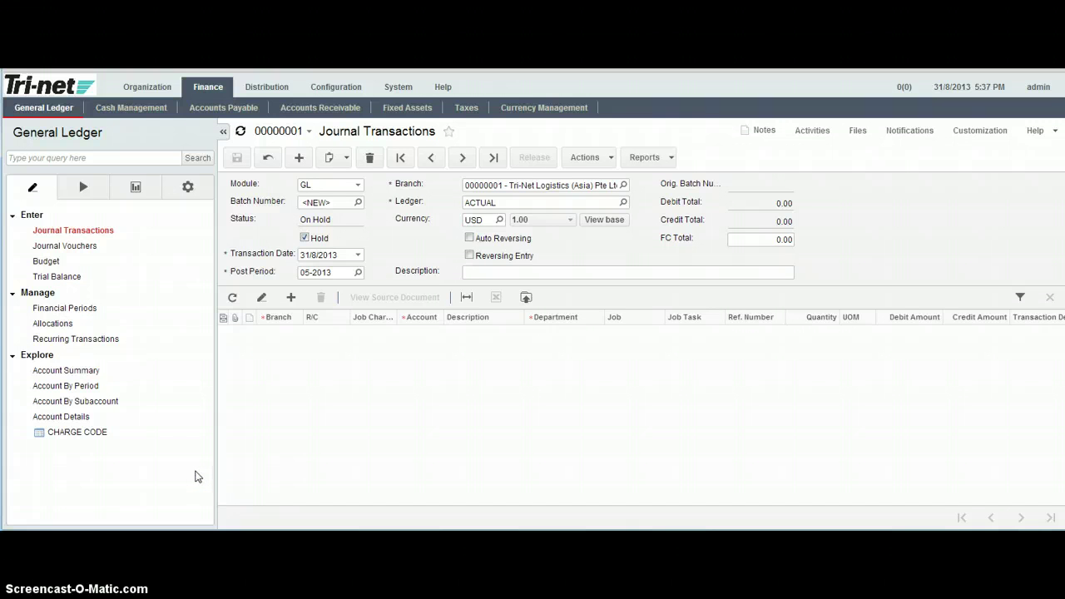
pyautogui.click(246, 448)
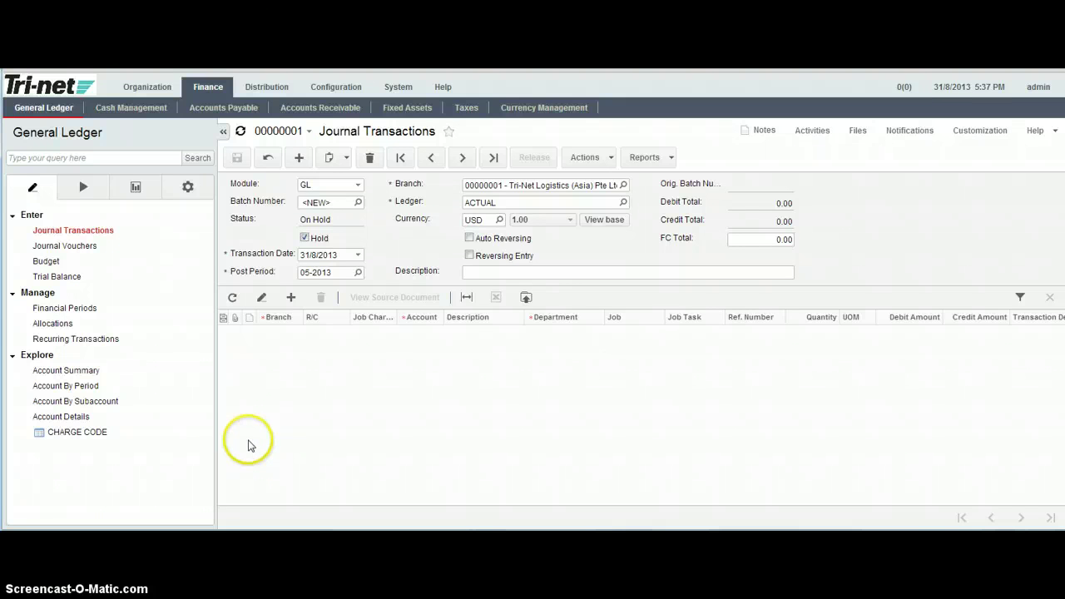